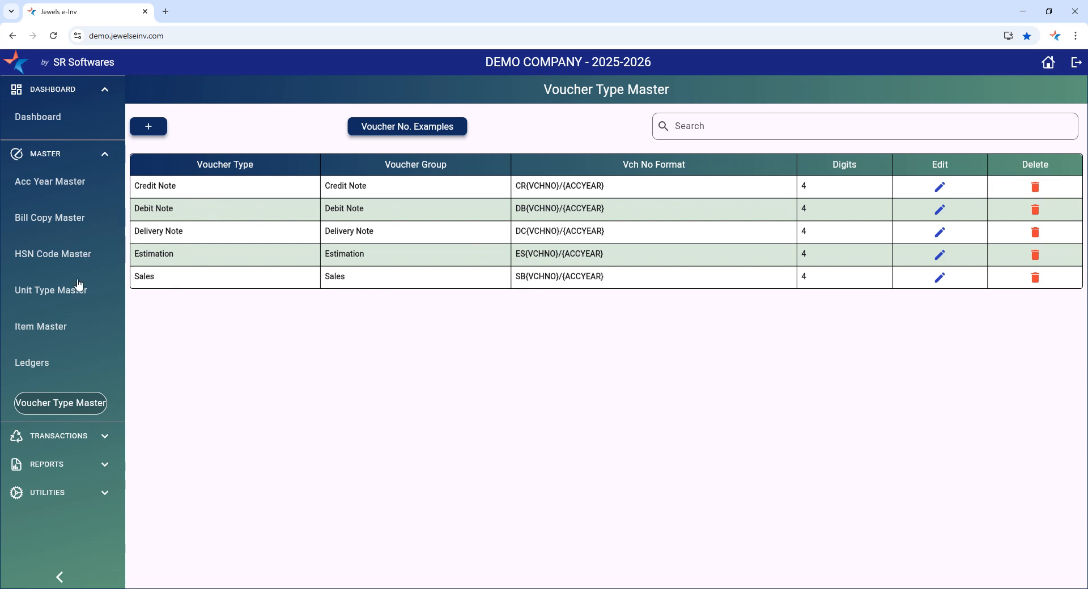
click(53, 161)
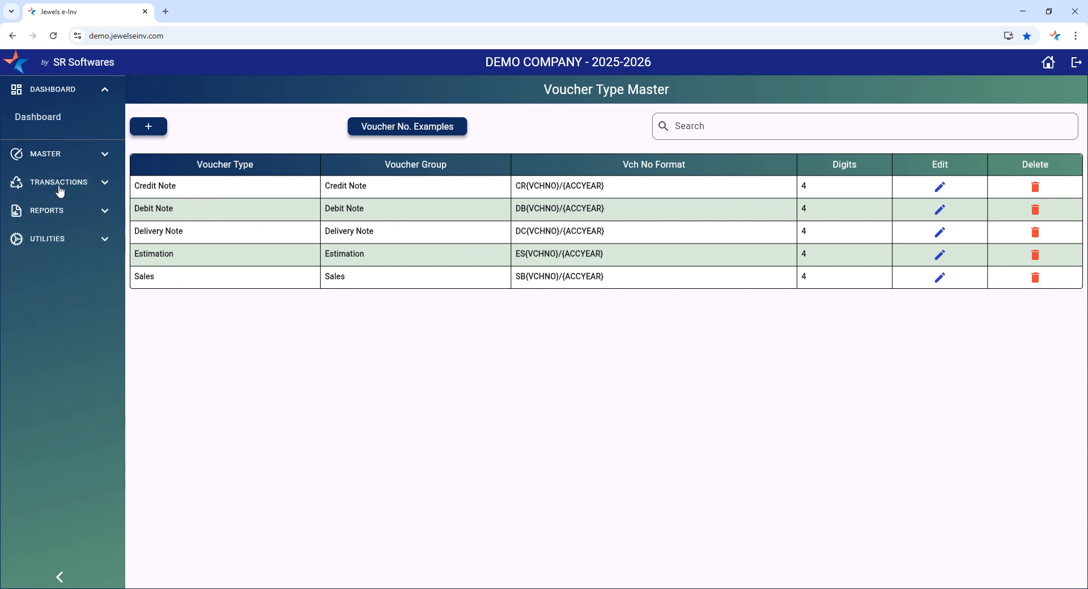
click(59, 188)
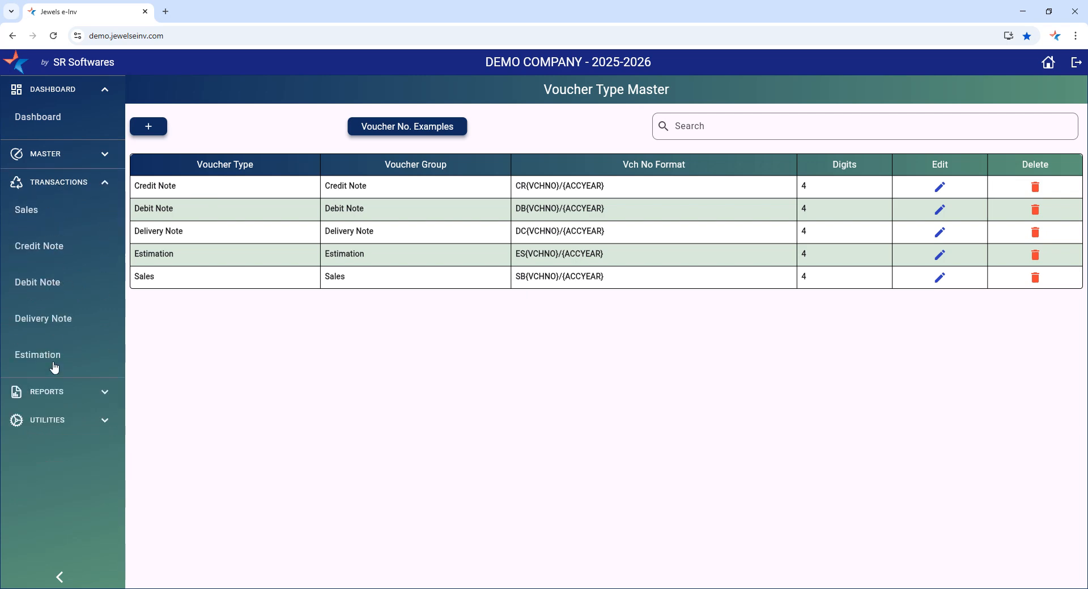
click(72, 182)
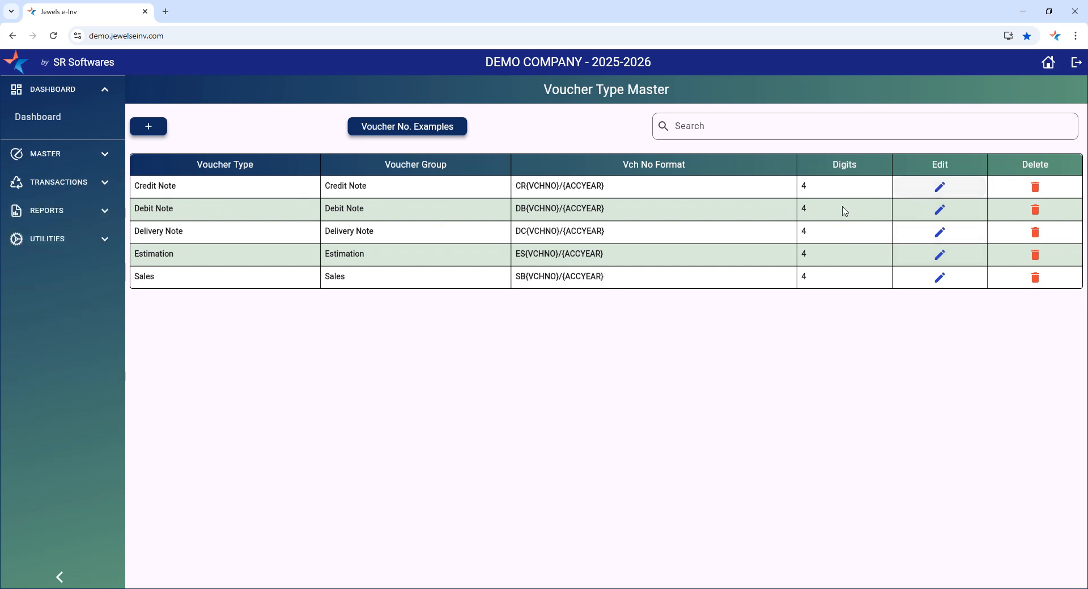
- Open the Sales voucher type and examine its voucher group choices, bank ledger choices and voucher number format
click(939, 278)
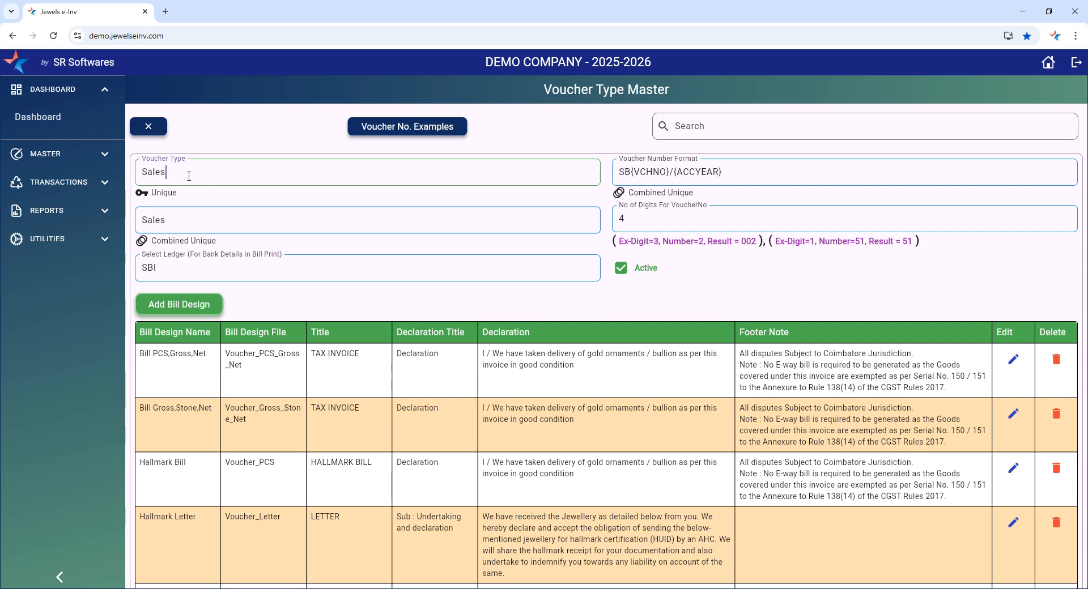
click(183, 219)
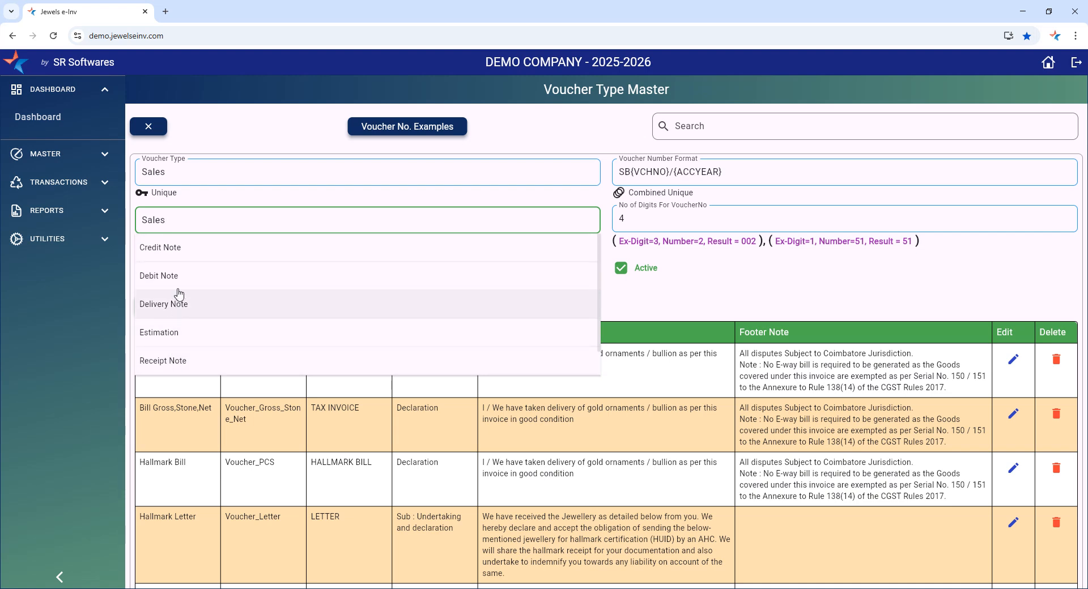
click(679, 282)
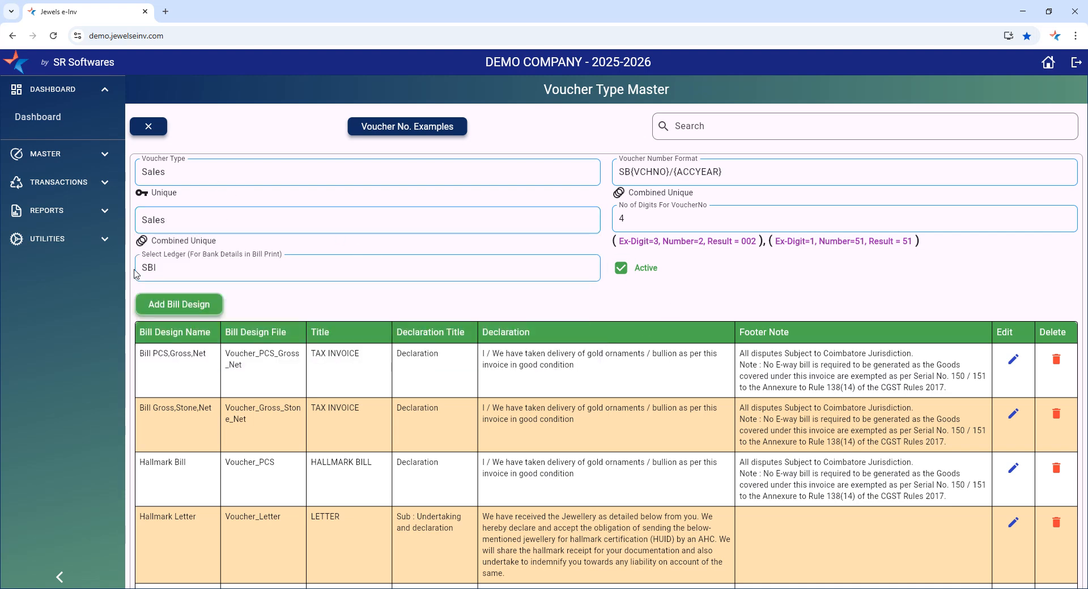
click(205, 270)
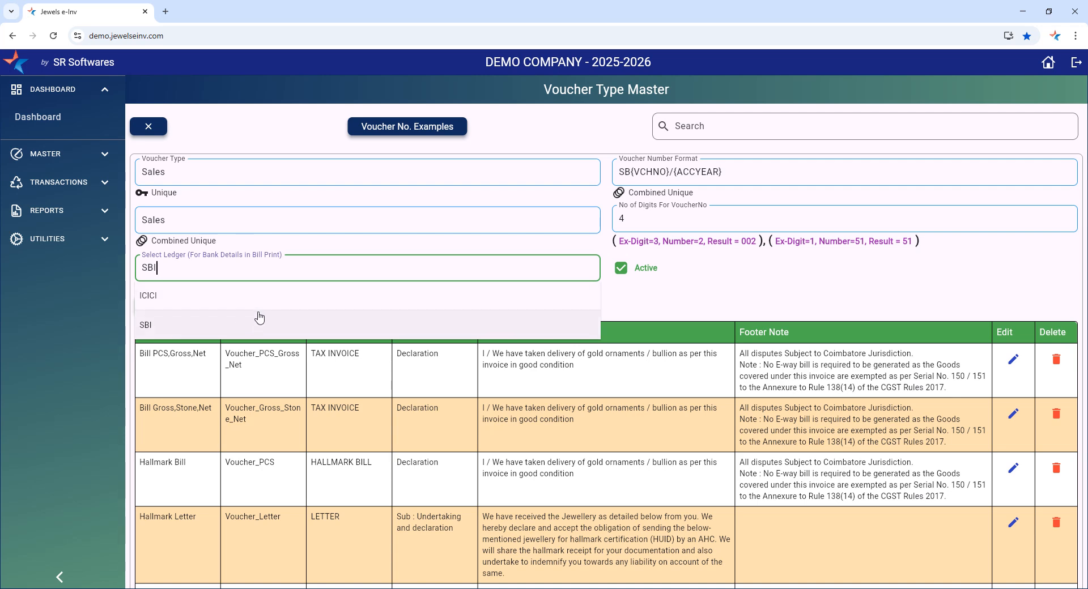
click(663, 261)
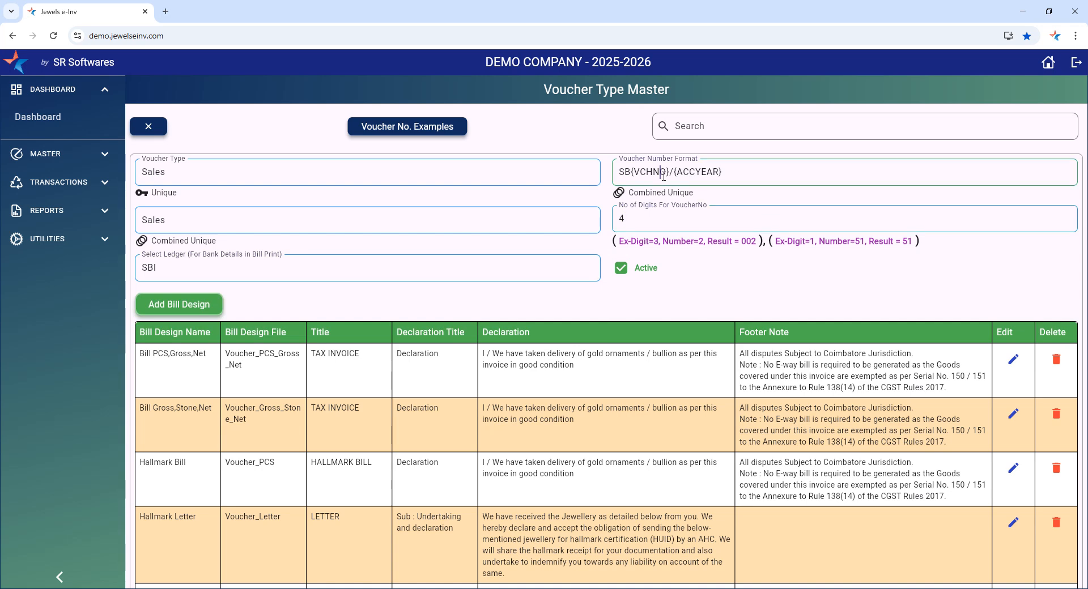
drag(750, 174, 617, 172)
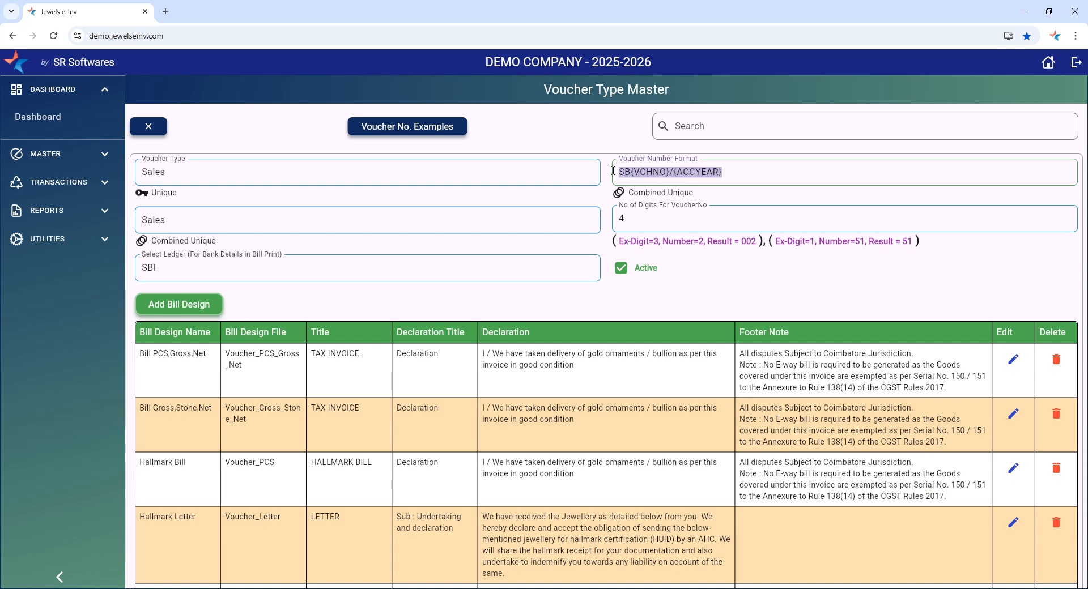
click(648, 175)
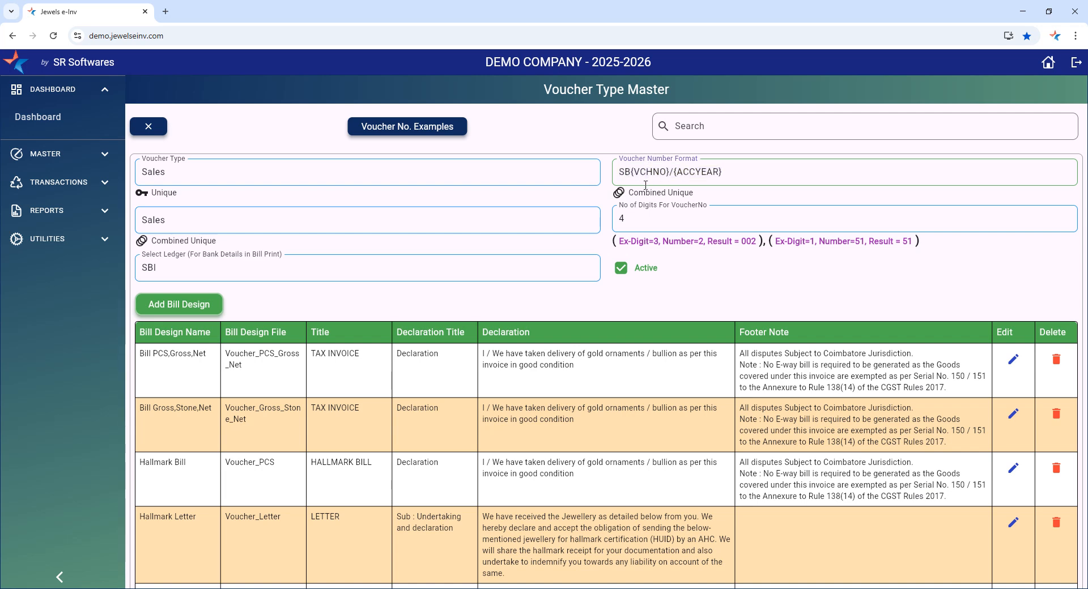
key(Tab)
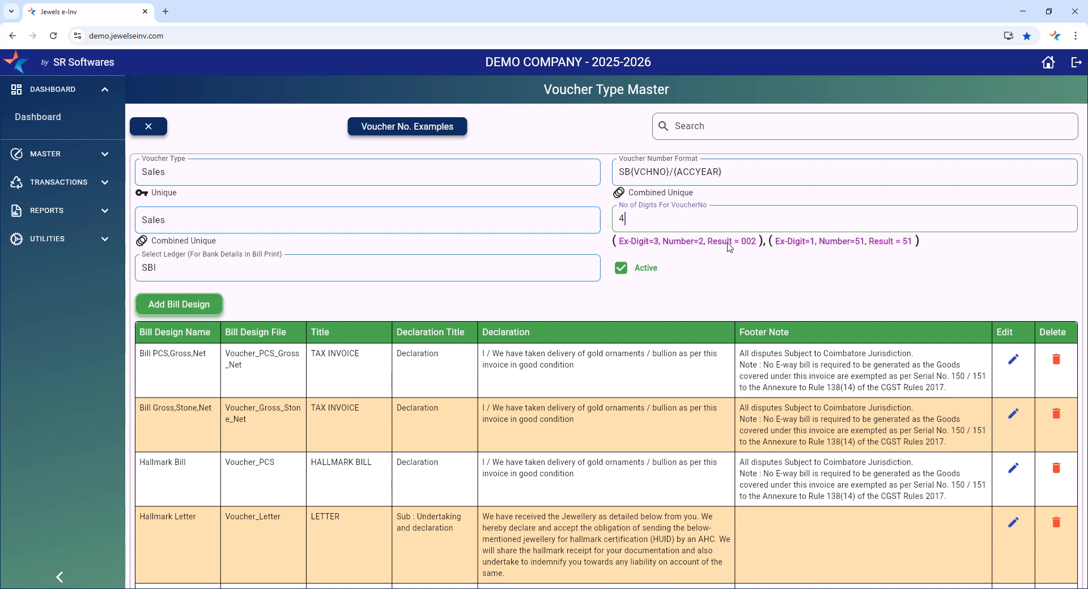
- Try setting the Sales voucher number length to 6 digits and close the form without updating it
double_click(623, 218)
scroll(354, 325, down, 3)
scroll(355, 325, up, 3)
scroll(265, 348, down, 1)
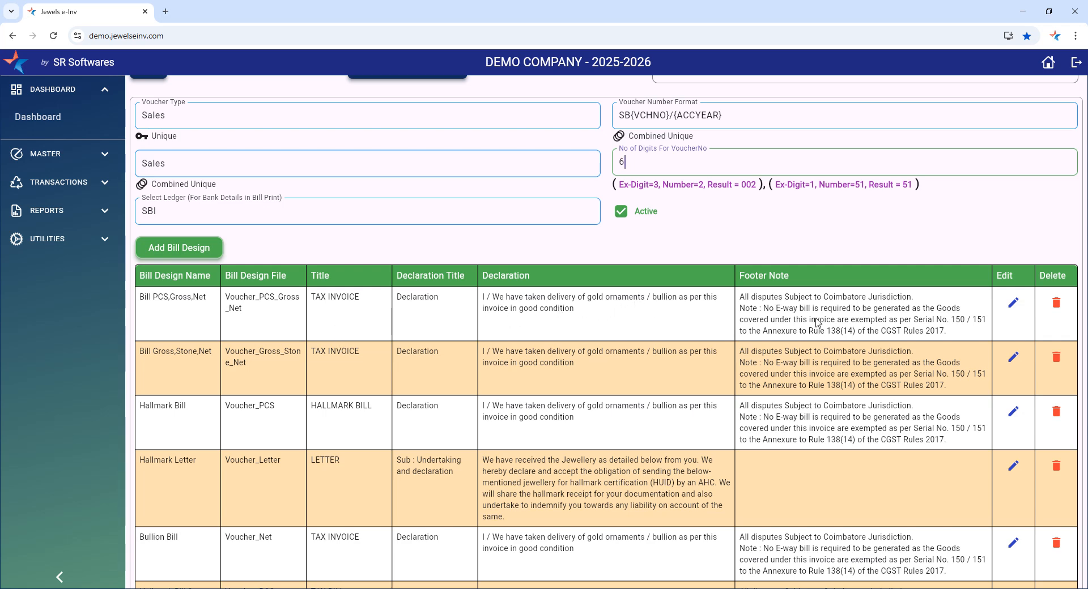
scroll(686, 453, down, 5)
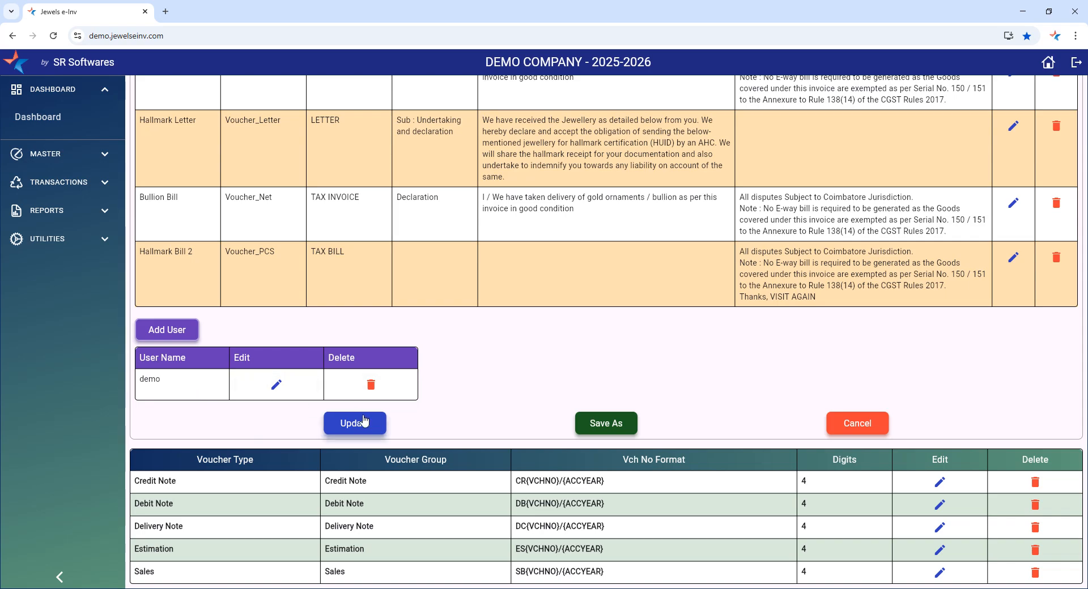
scroll(808, 407, up, 7)
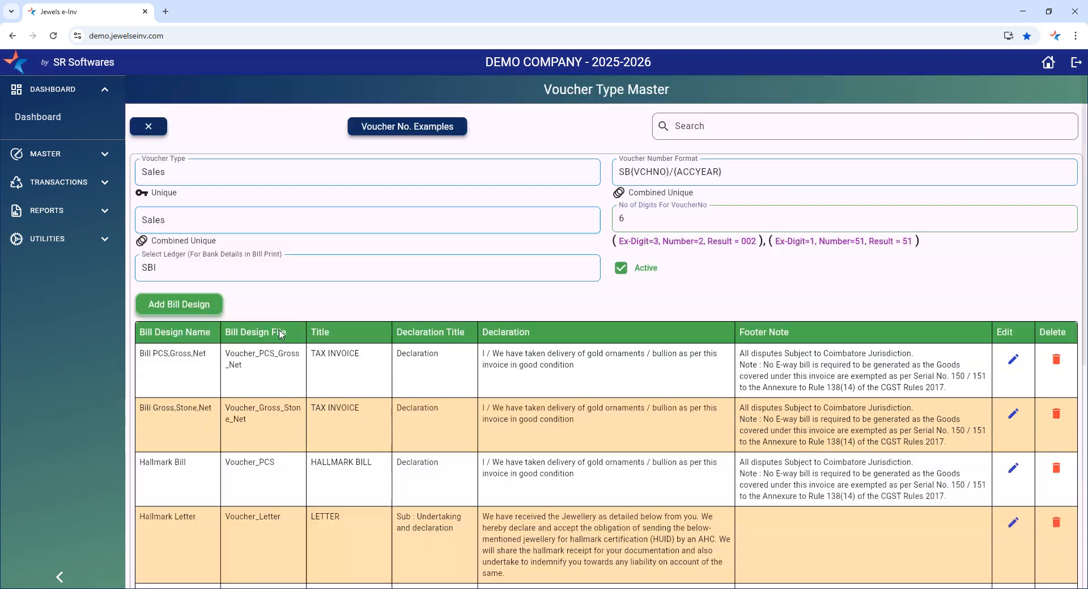
click(151, 131)
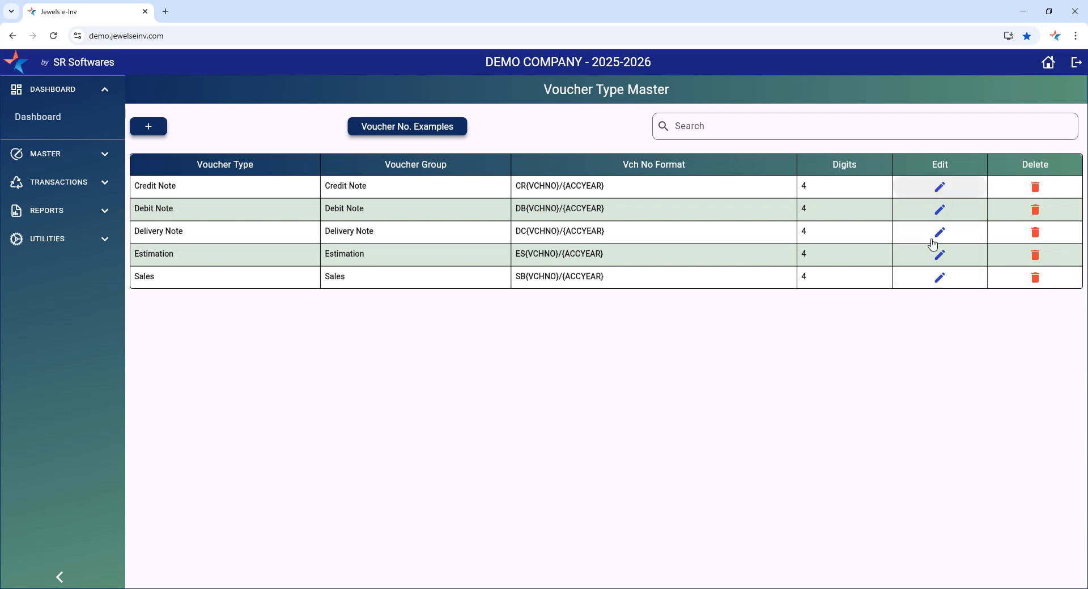
click(939, 281)
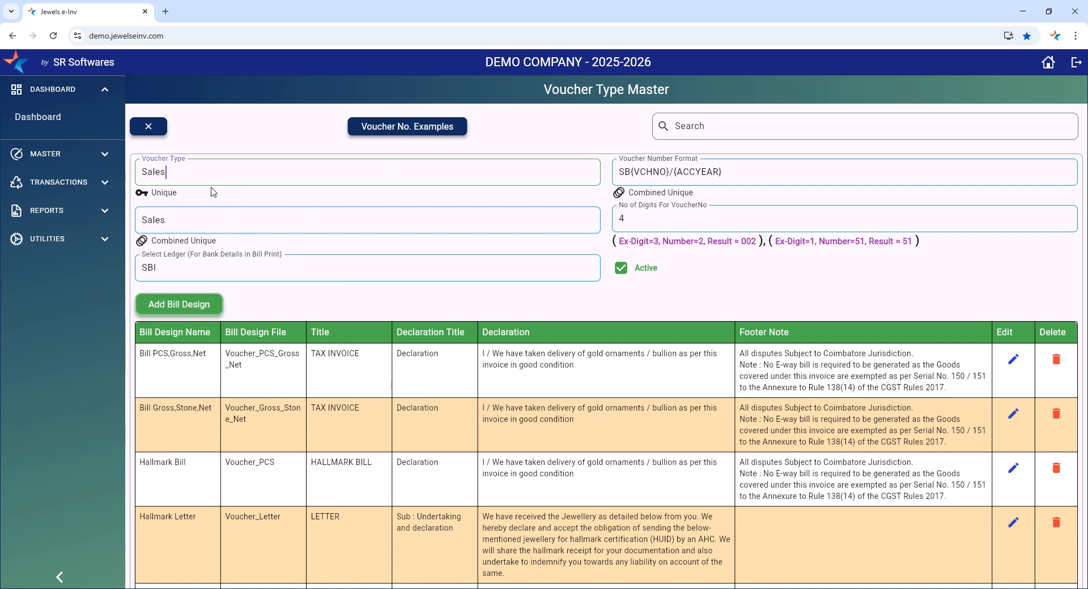
click(149, 127)
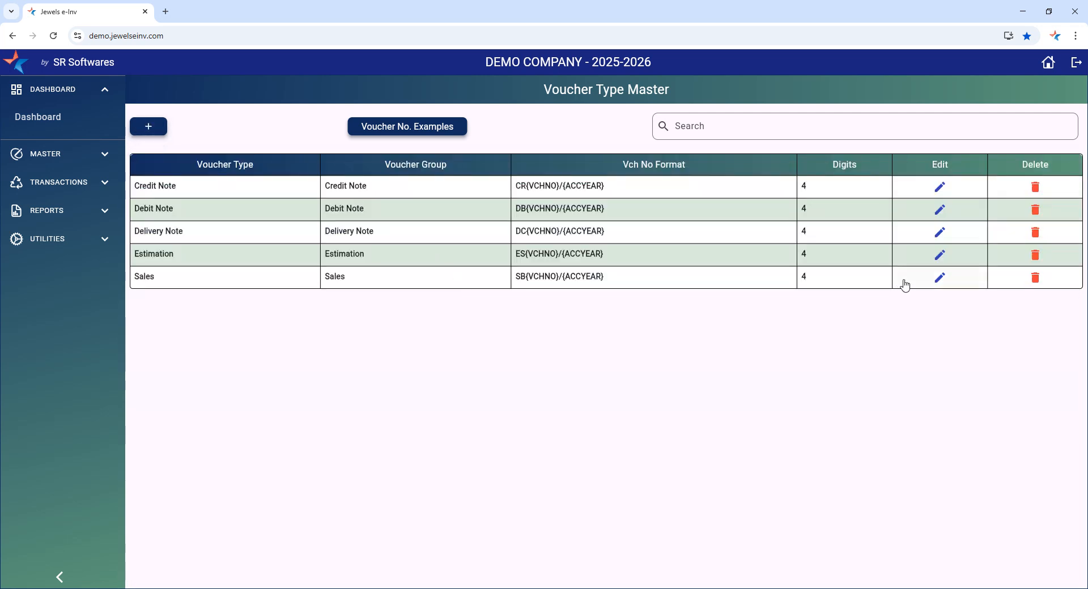
- Open the Sales voucher type as a template and change the voucher type name to Labour Bill
click(939, 279)
scroll(516, 448, down, 10)
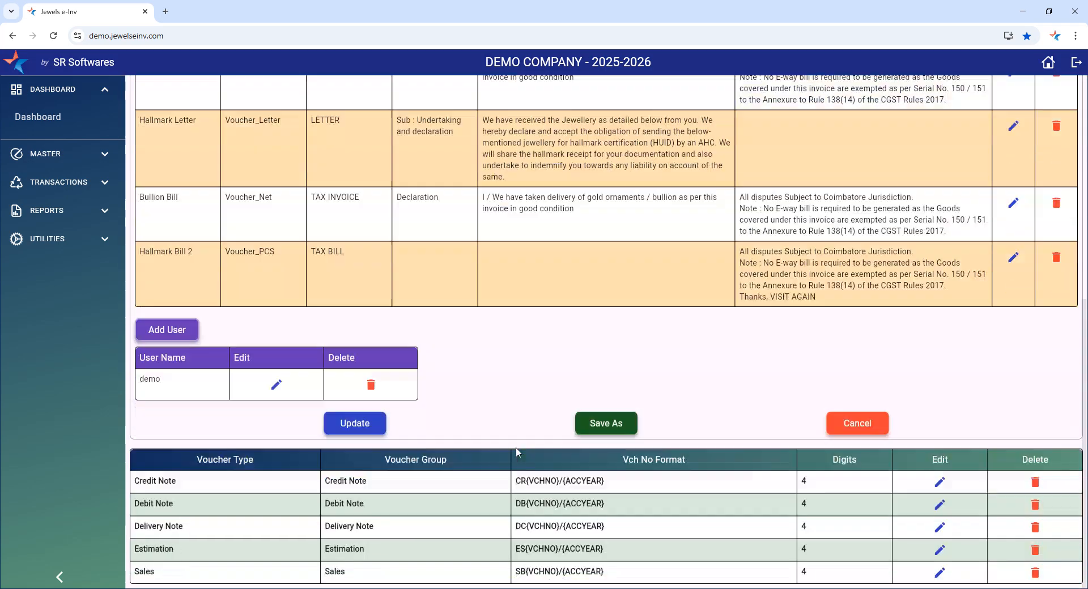
click(606, 423)
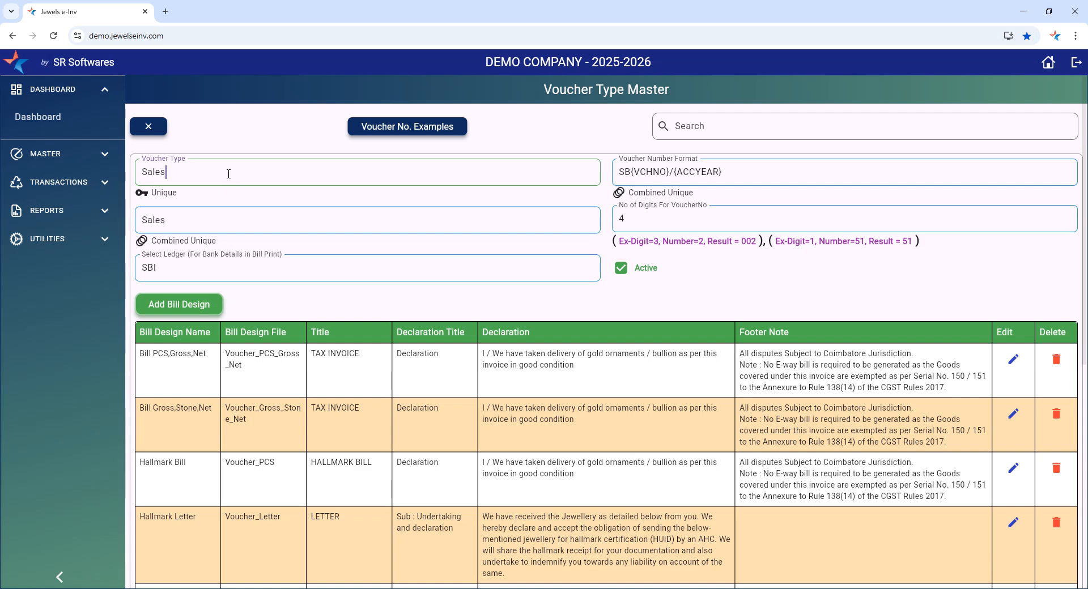
text(Labou)
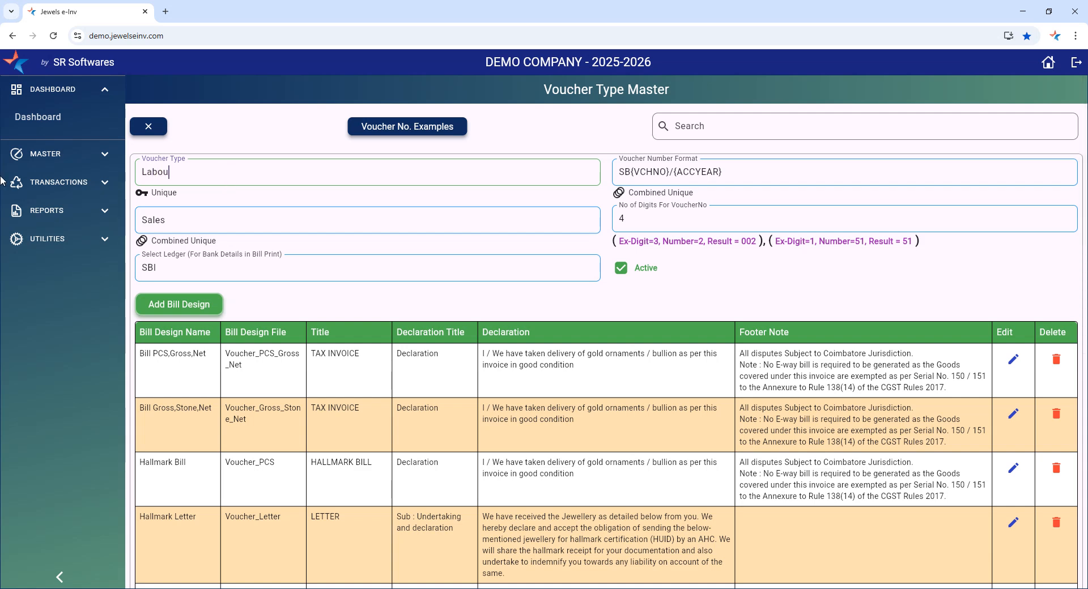
text(r Bil)
- Set the voucher number format to LB{VCHNO}/{ACCYEAR} and the number of digits to 3
key(BackSpace)
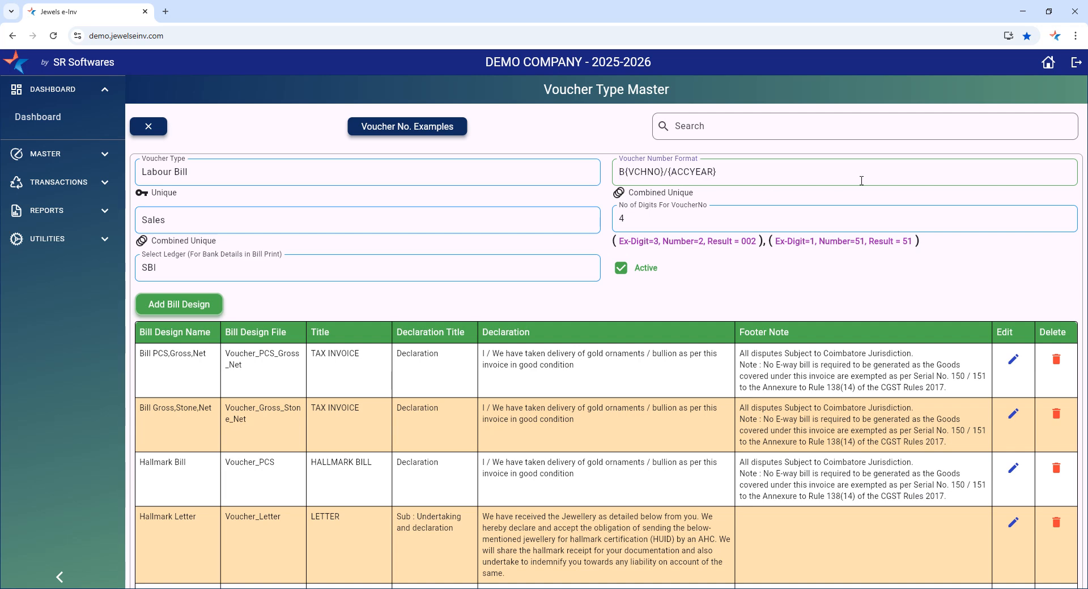
text(L)
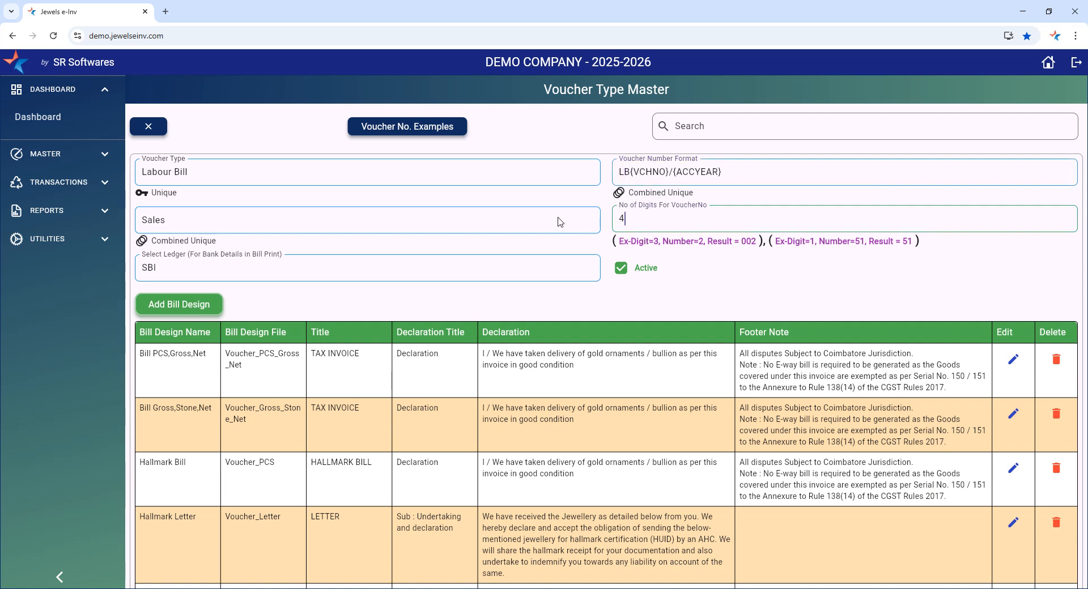
double_click(679, 216)
text(3)
- Keep Sales as the voucher group and select ICICI as the ledger for the printed bank details
click(234, 225)
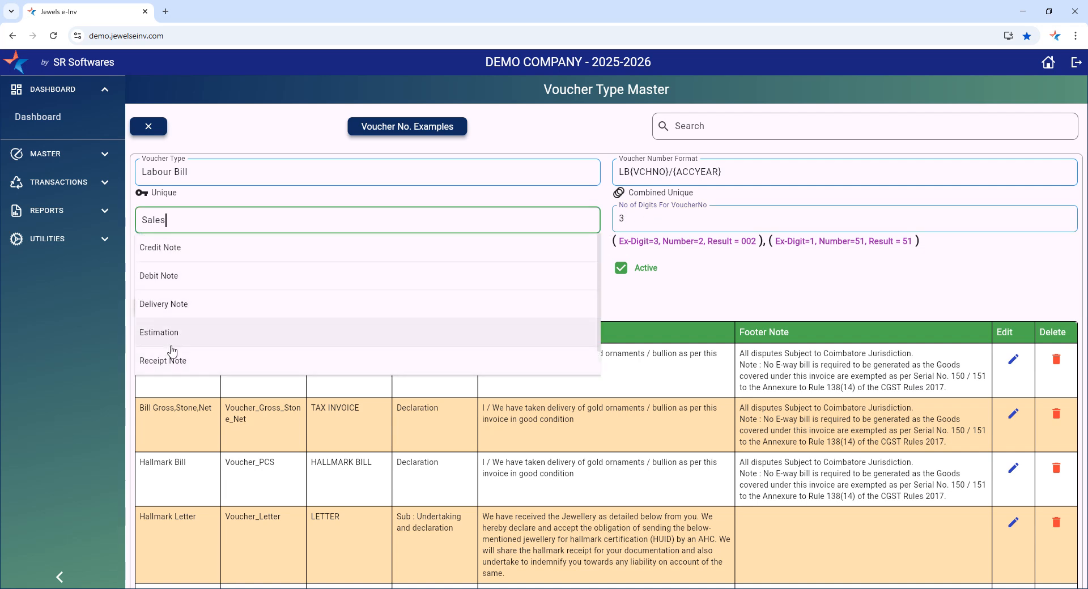
click(677, 303)
click(222, 269)
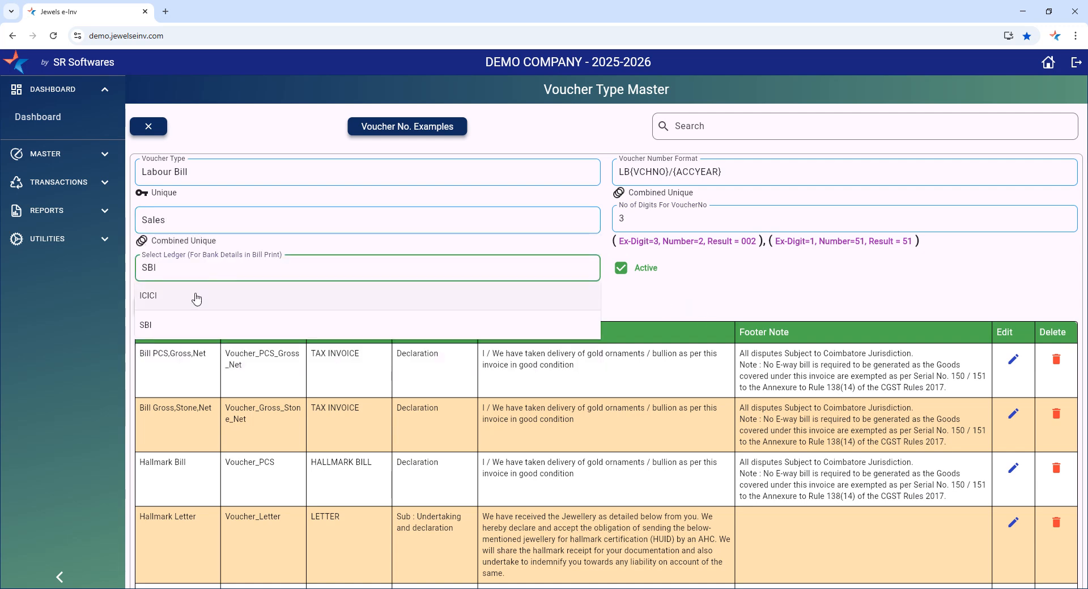
click(162, 299)
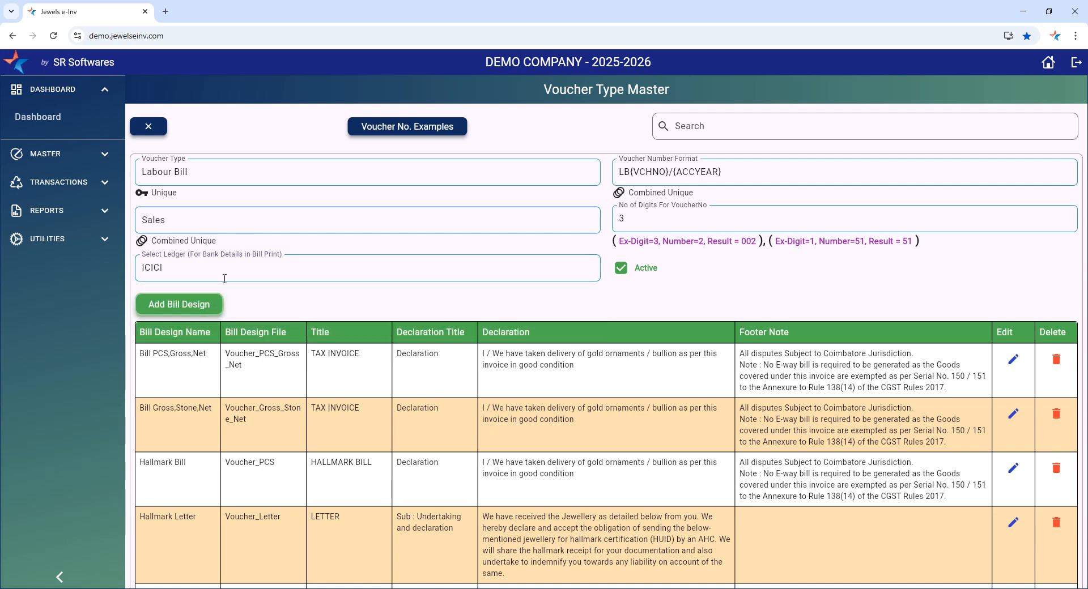
click(165, 270)
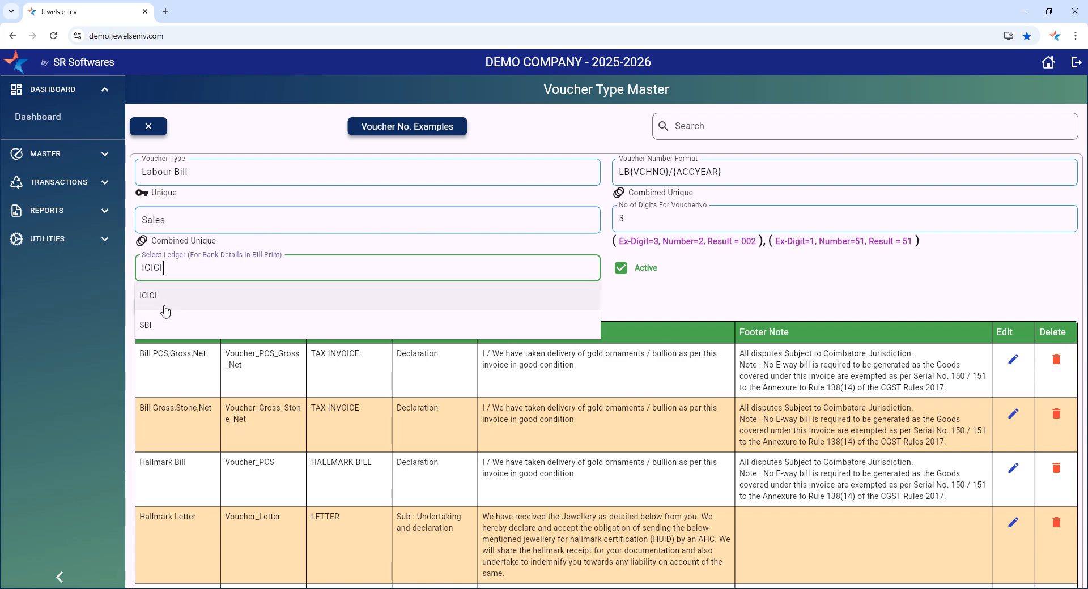
click(650, 295)
- Delete the Hallmark Bill, Hallmark Letter, Bullion Bill and Hallmark Bill 2 designs from the Labour Bill voucher type
scroll(544, 365, down, 6)
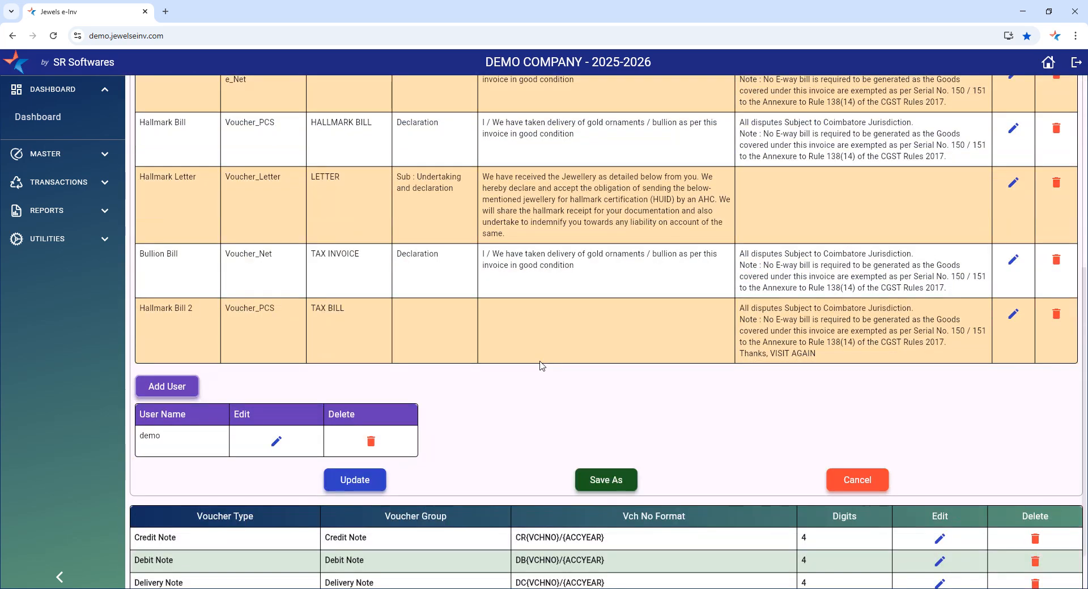
scroll(474, 389, down, 1)
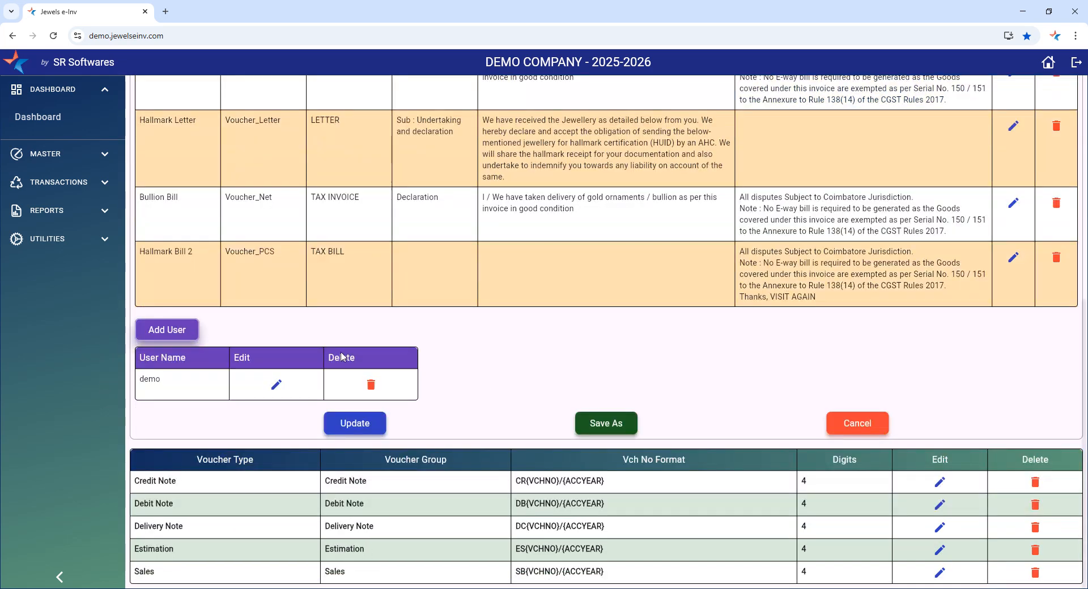
scroll(462, 371, up, 6)
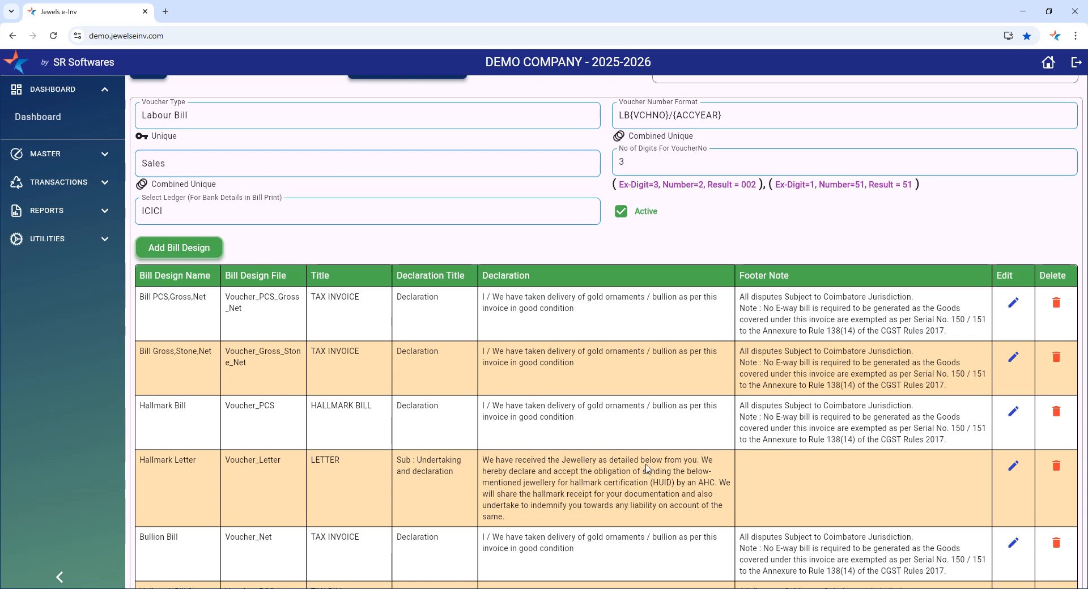
click(1056, 412)
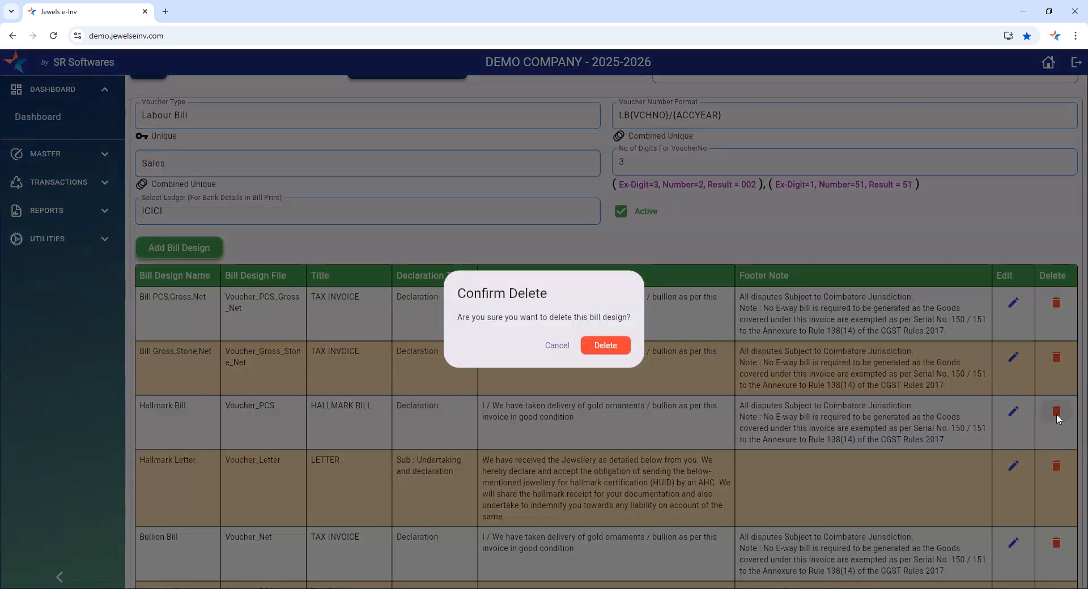
click(605, 346)
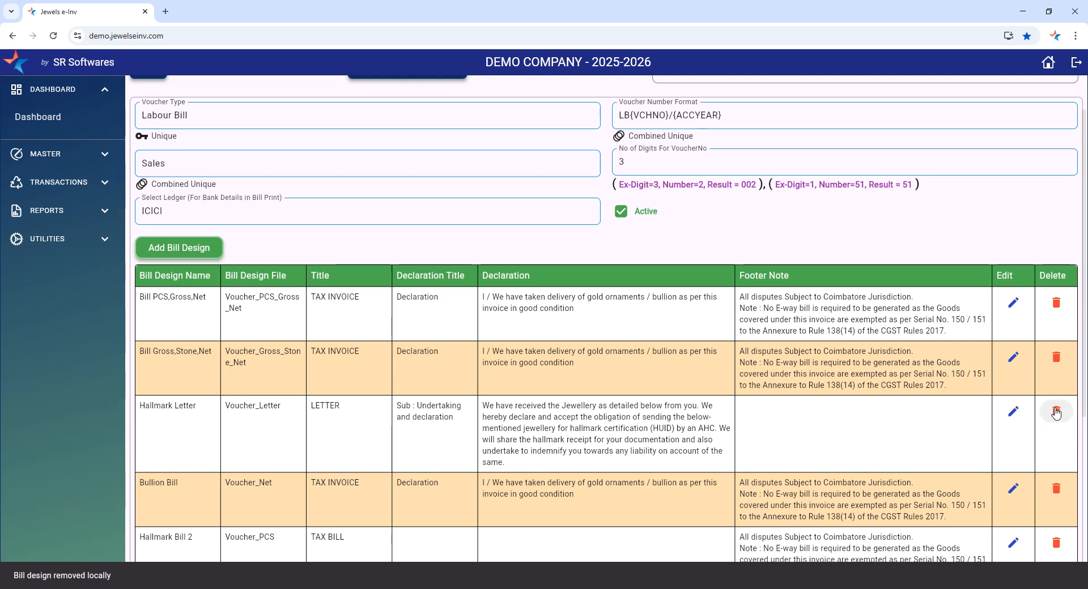
click(1056, 412)
click(608, 348)
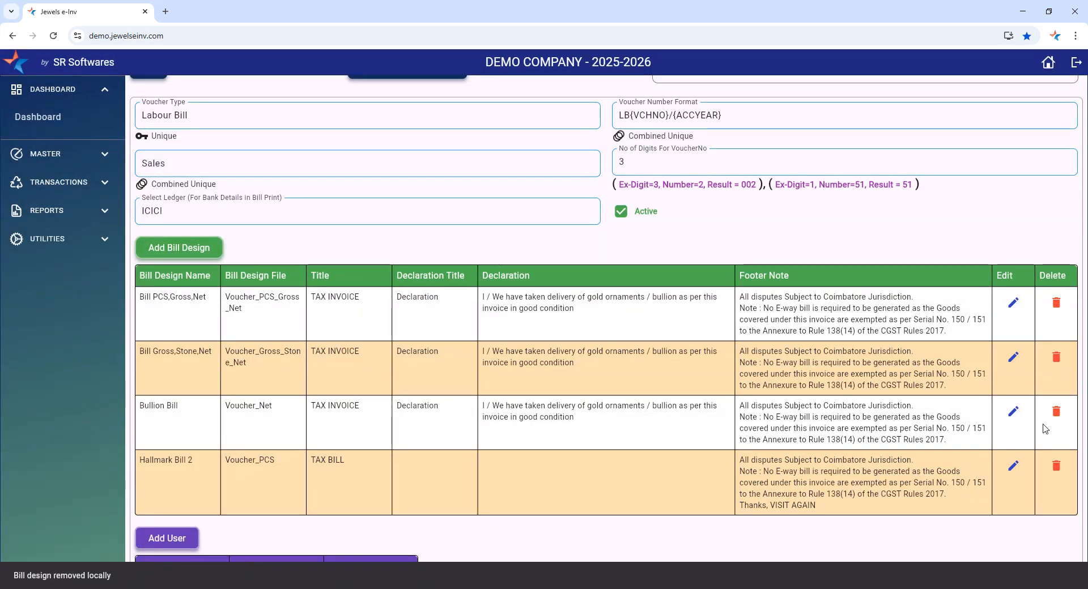
click(1057, 412)
click(615, 349)
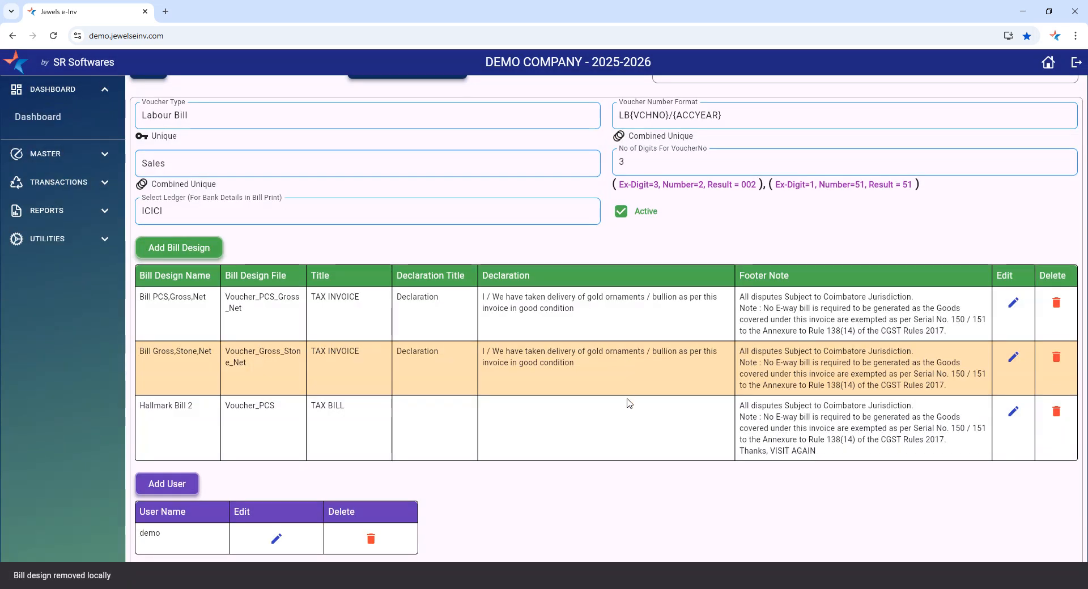
click(1057, 412)
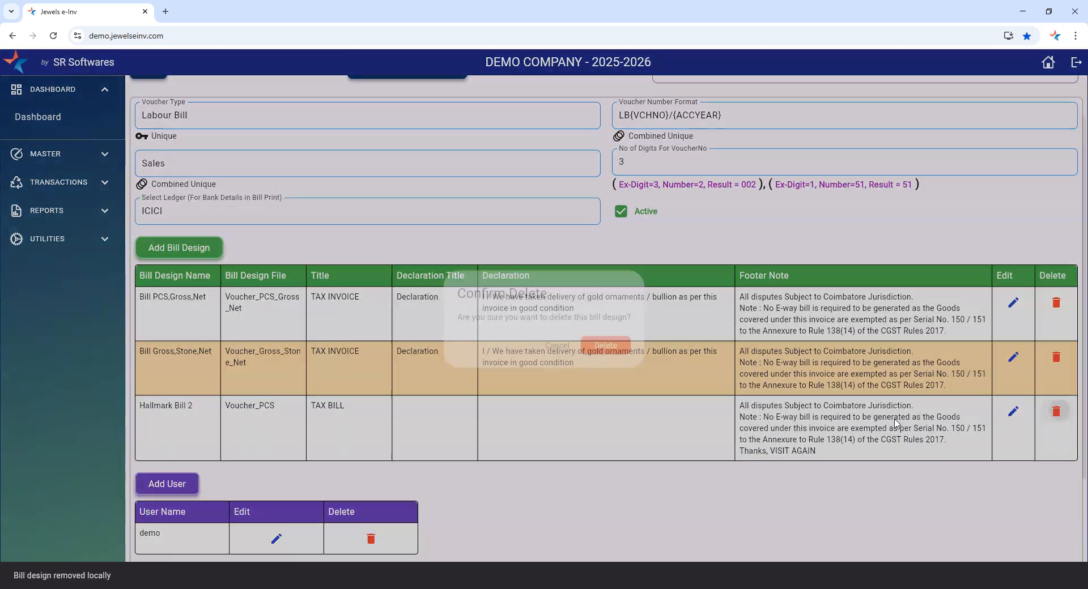
click(615, 346)
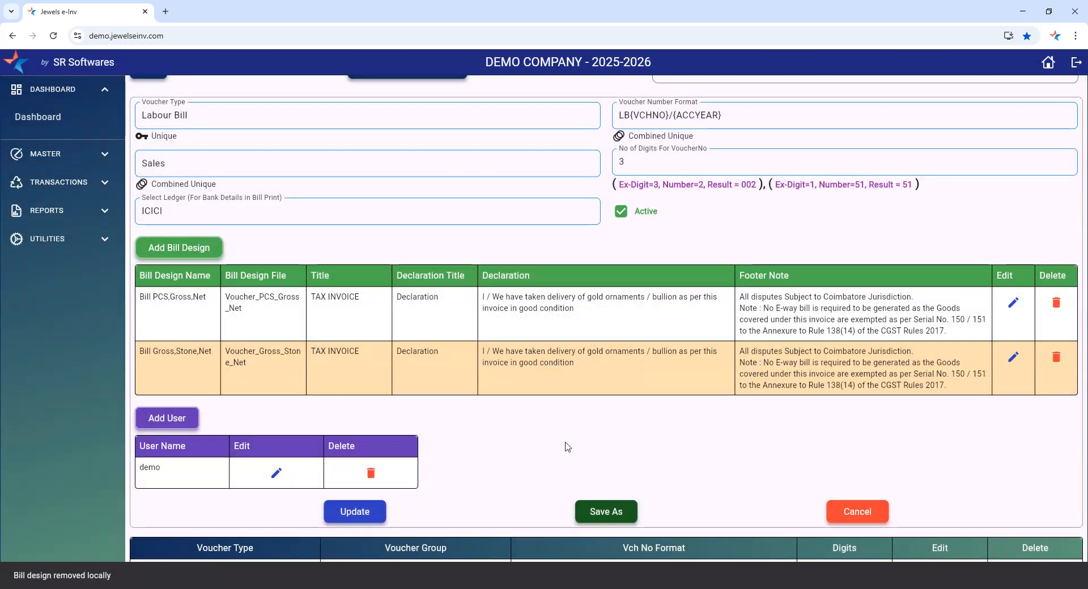
scroll(568, 445, down, 2)
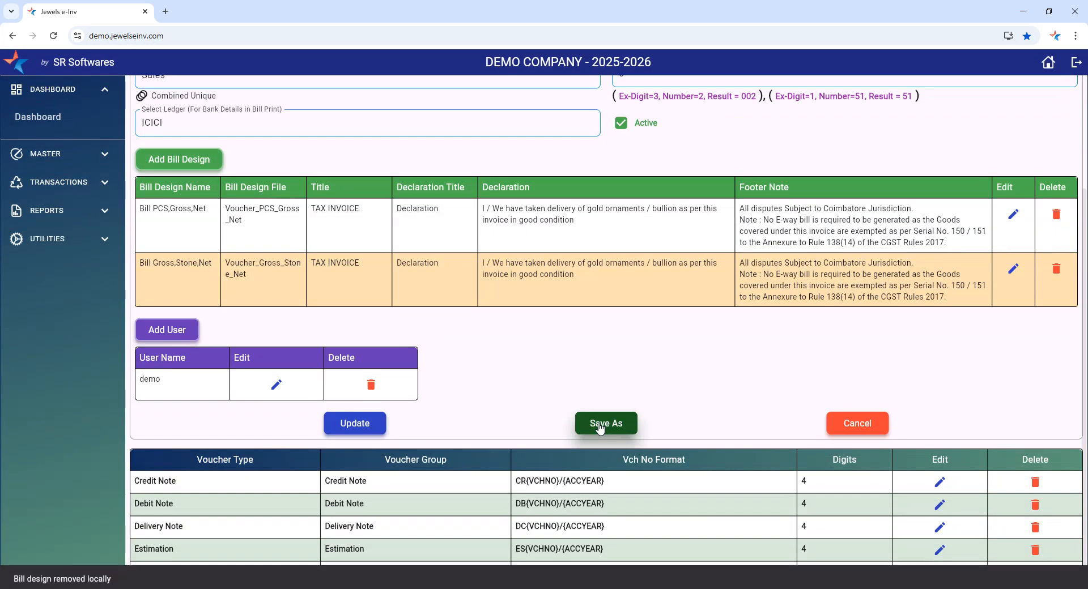
scroll(452, 450, up, 1)
scroll(451, 450, up, 2)
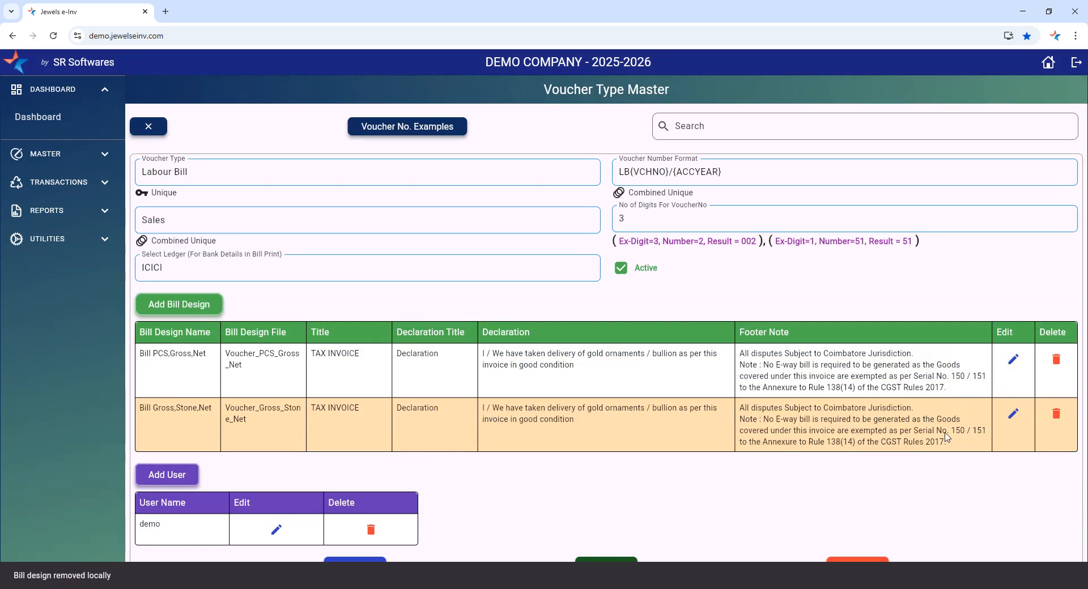
click(201, 306)
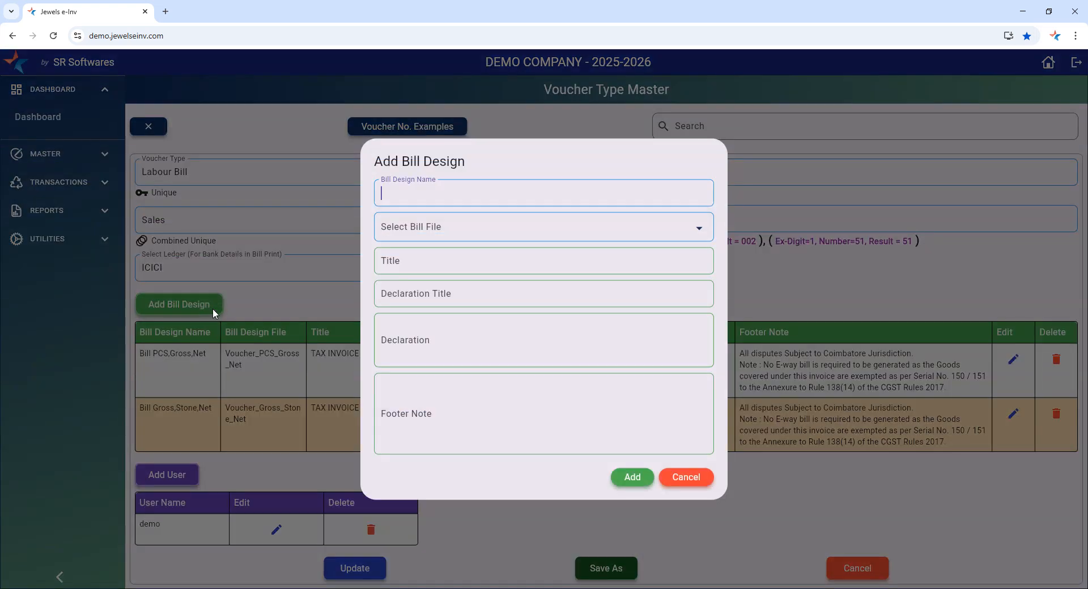
text(dsfe)
click(454, 226)
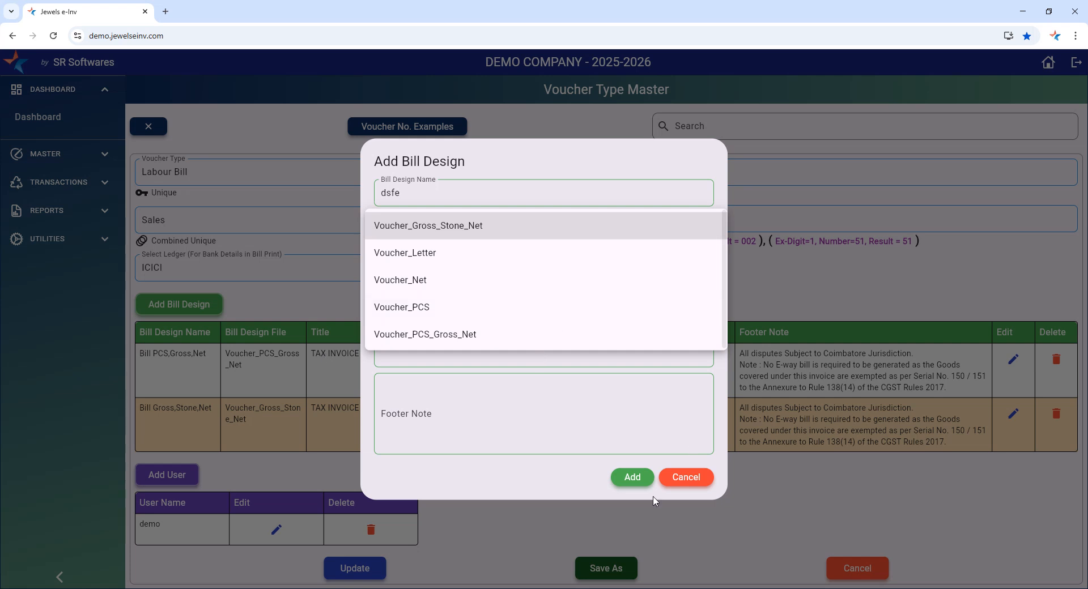
click(488, 410)
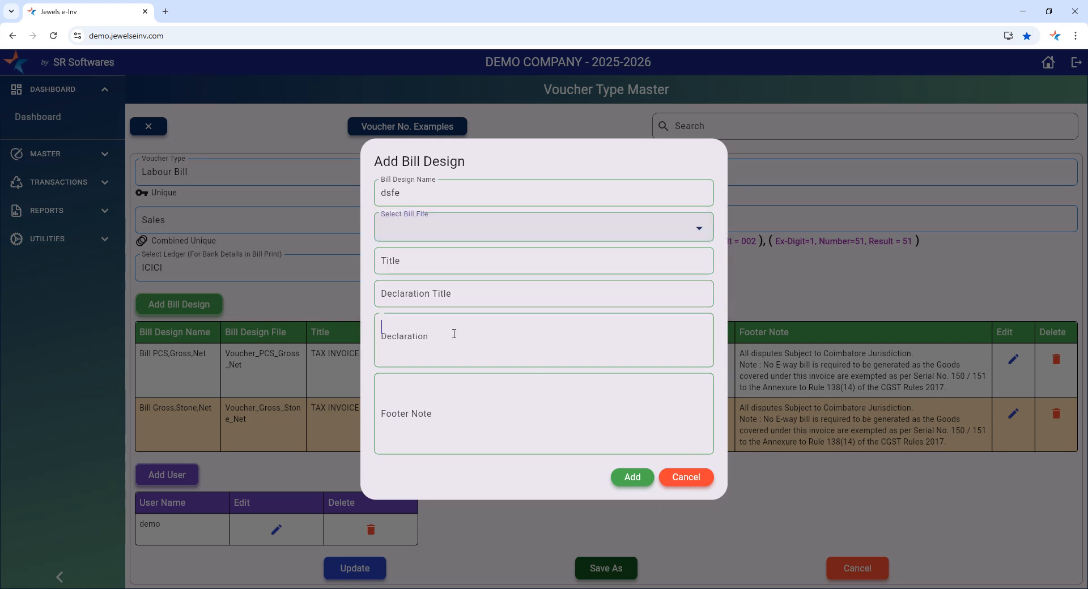
click(468, 305)
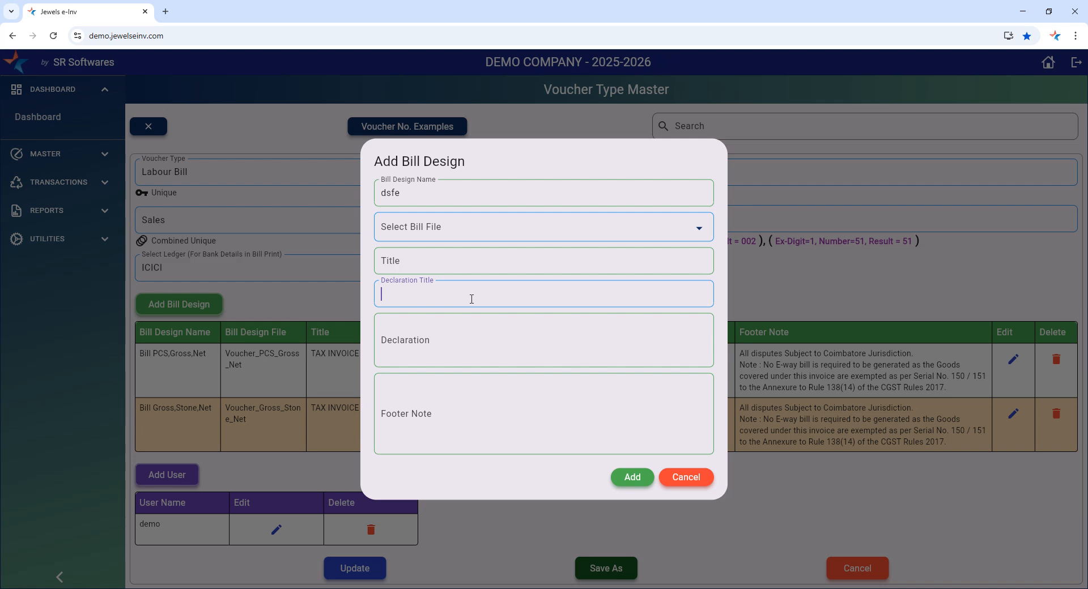
click(448, 350)
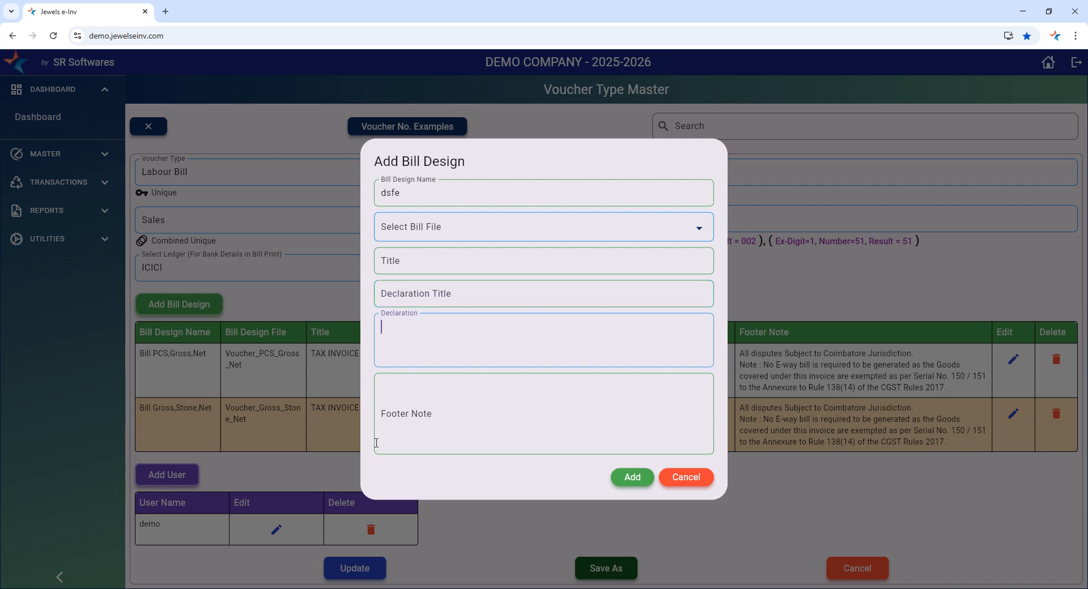
click(427, 414)
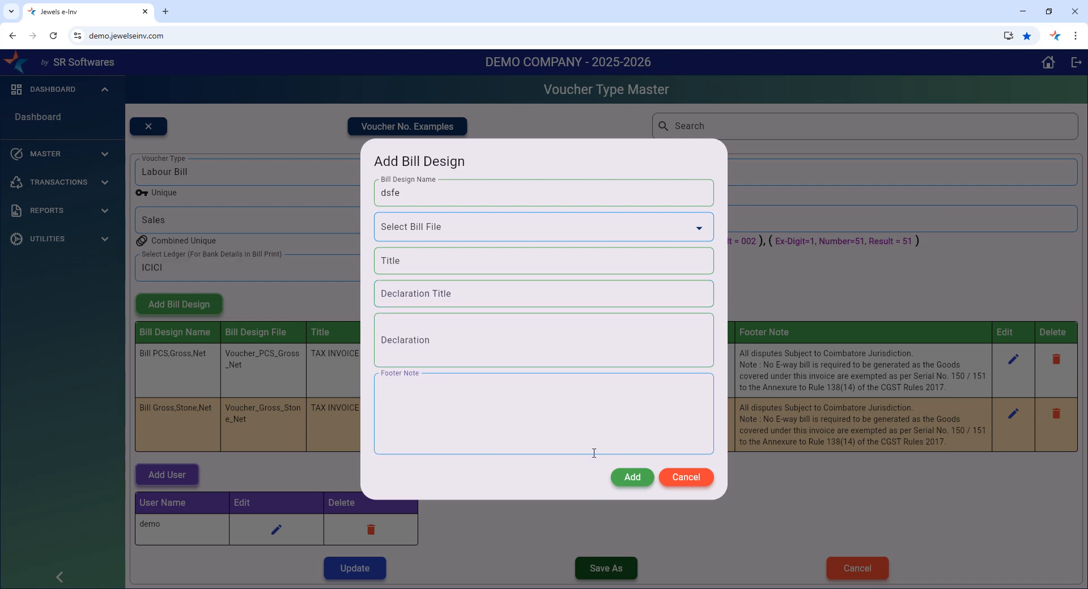
click(689, 478)
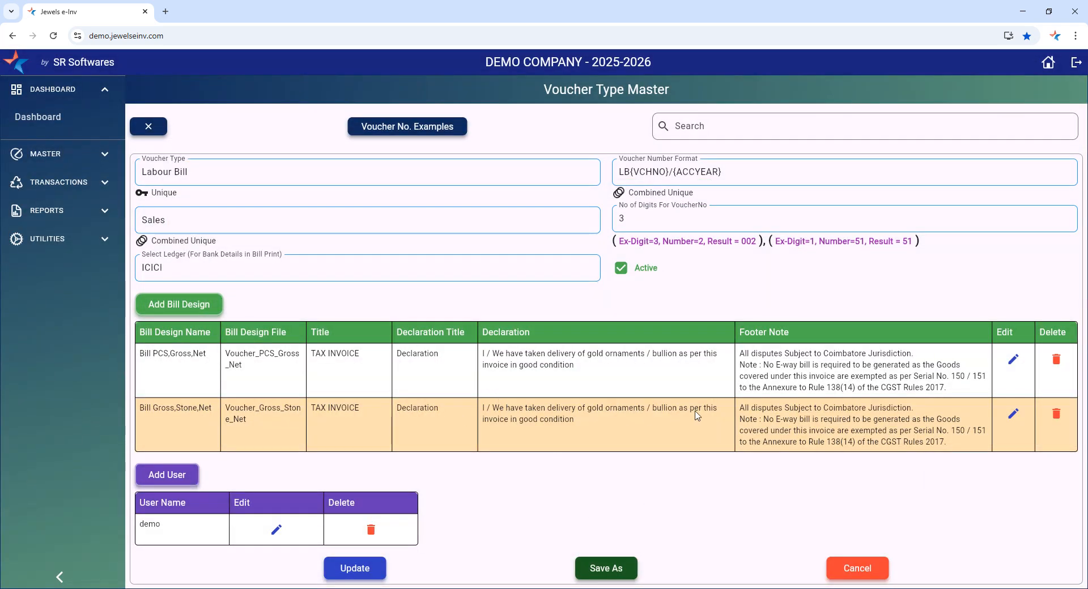
- Append the line "Thanks Visit Again" to the footer note of the Bill PCS,Gross,Net design
click(1014, 362)
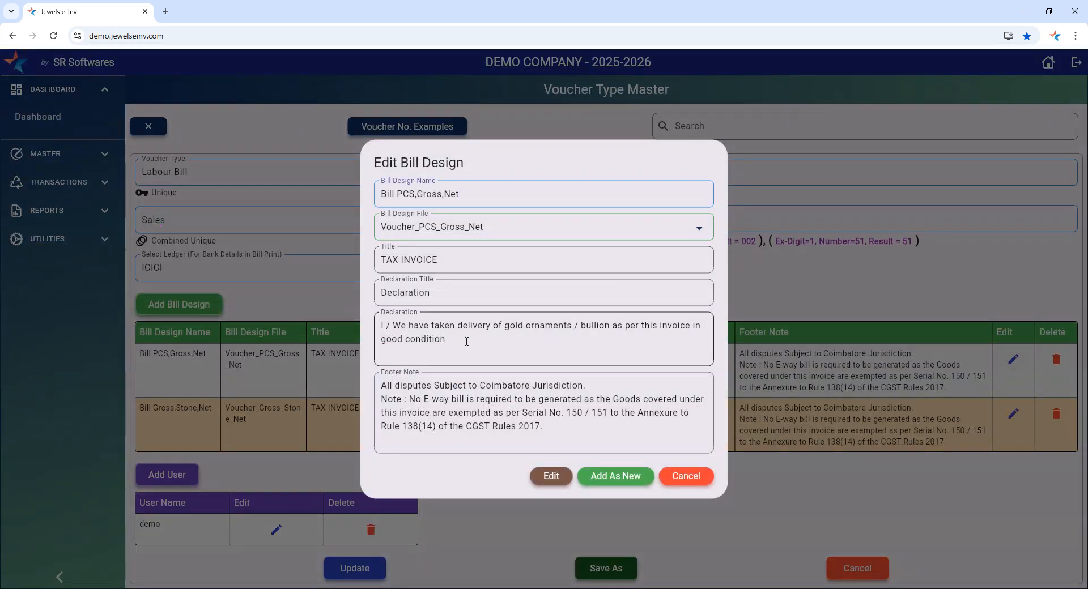
drag(466, 341, 172, 323)
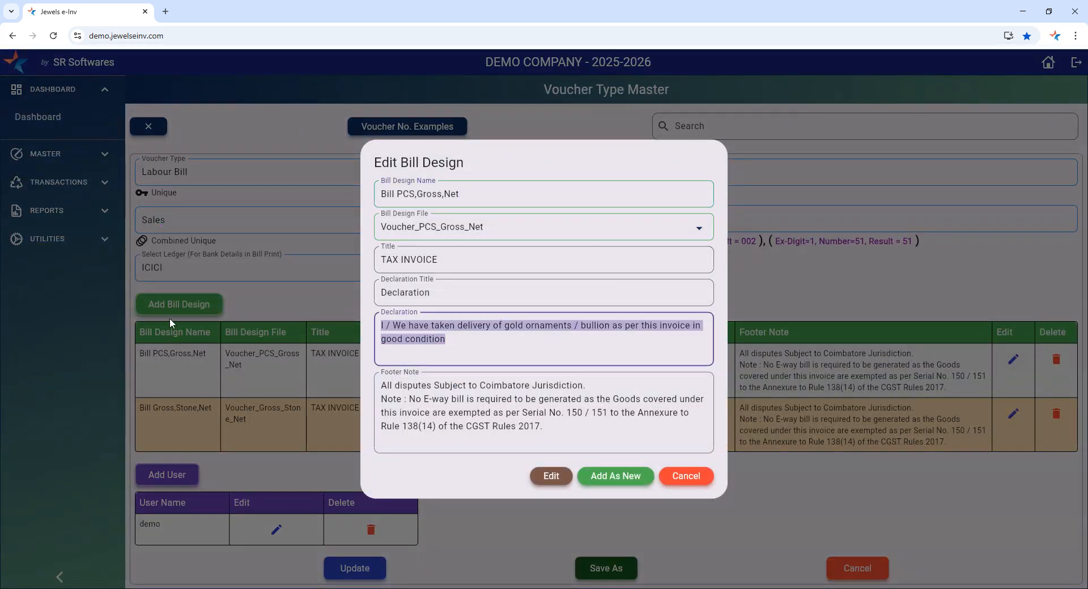
drag(551, 432, 178, 385)
drag(564, 433, 346, 403)
click(559, 429)
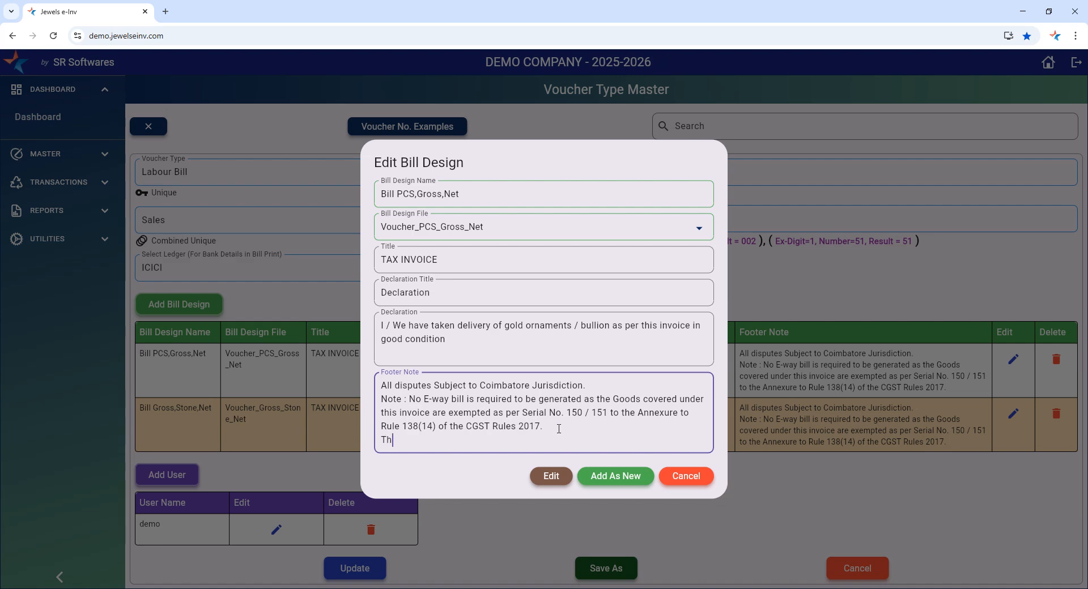
text(Thanks Visit Again)
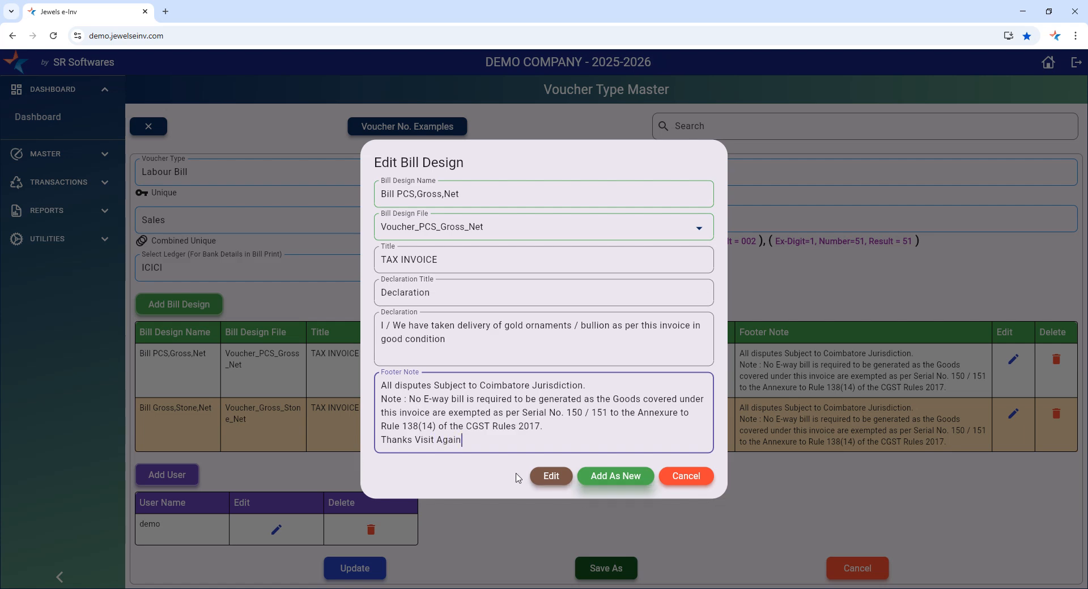
click(549, 476)
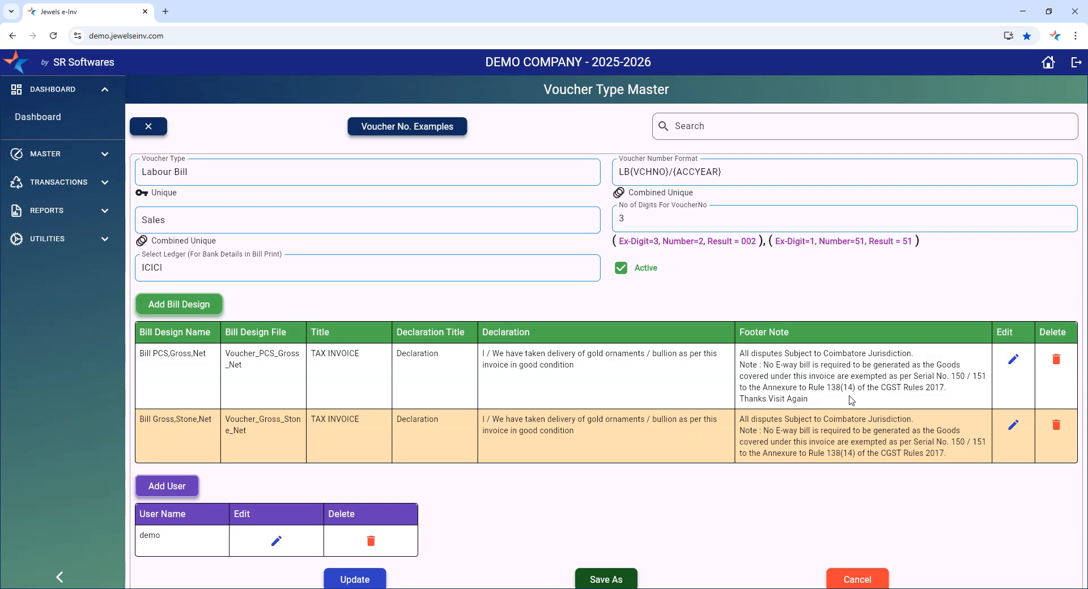
- Add the user demo_check to the Labour Bill voucher type
scroll(451, 473, down, 3)
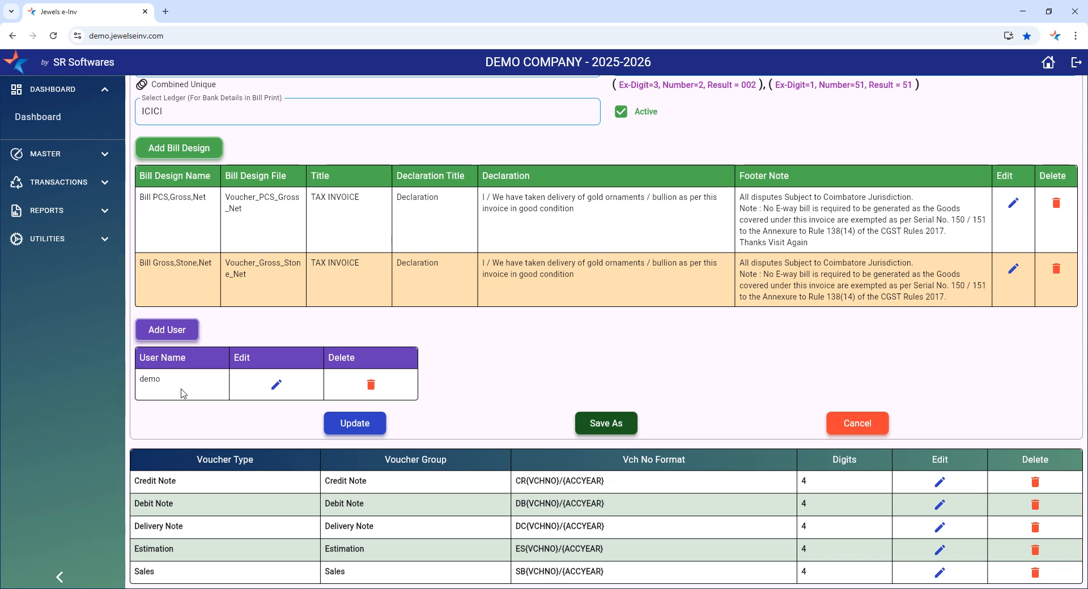
click(173, 332)
click(515, 316)
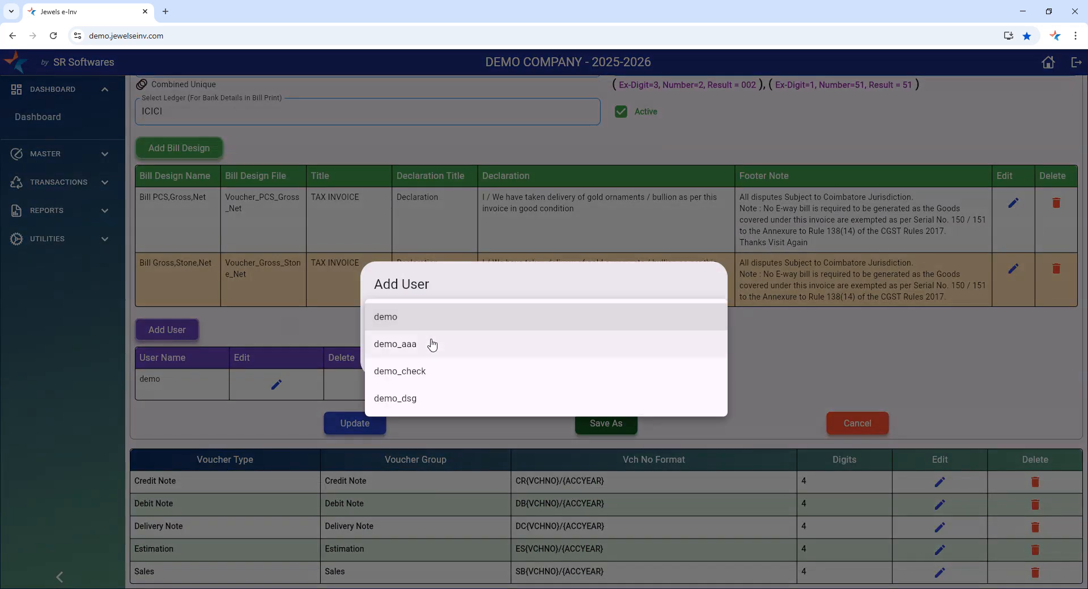
click(418, 374)
click(629, 352)
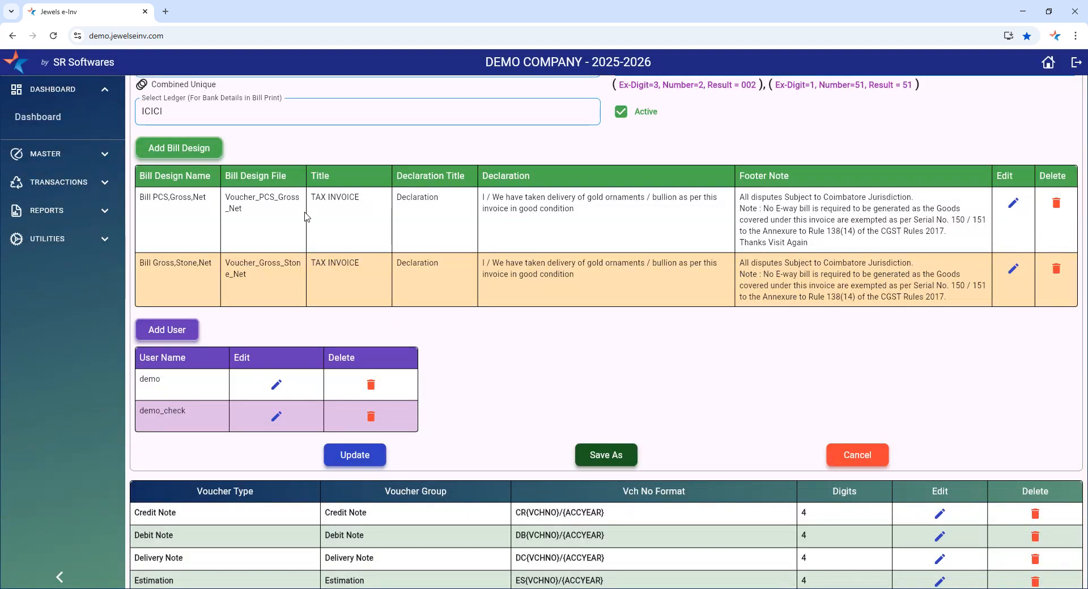
- Review the Labour Bill voucher type's numbering, bank ledger, bill designs and assigned users
scroll(415, 262, up, 3)
scroll(235, 498, down, 4)
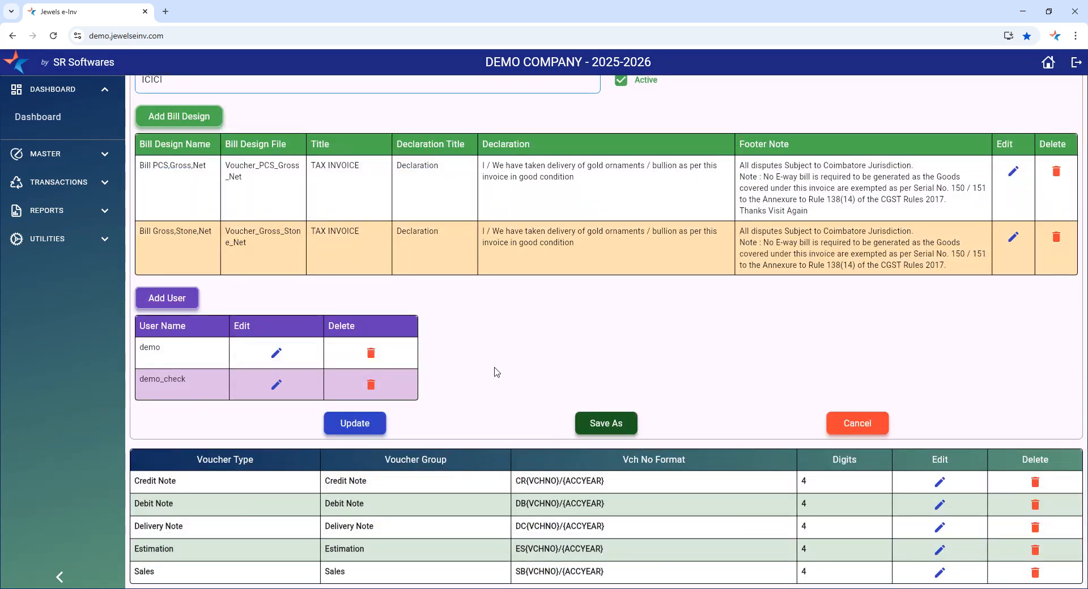
scroll(476, 408, up, 1)
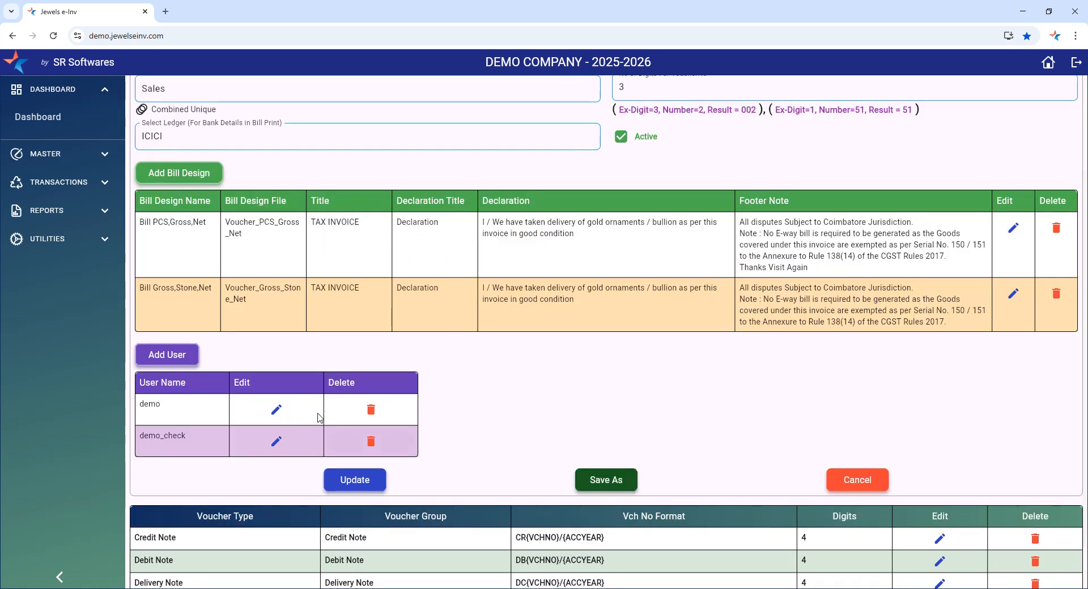
scroll(541, 442, down, 1)
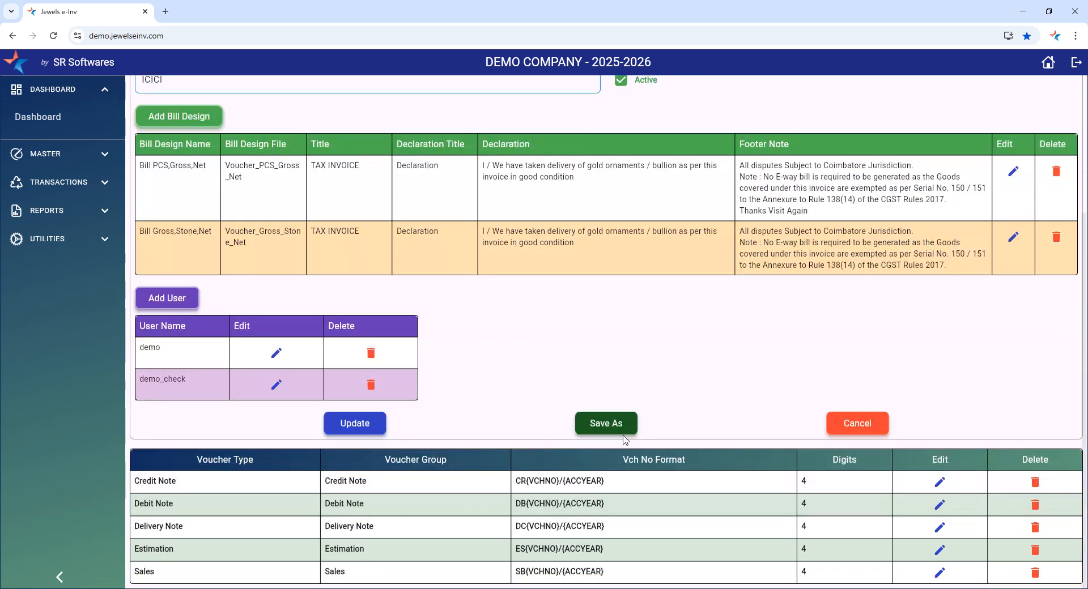
scroll(477, 431, up, 3)
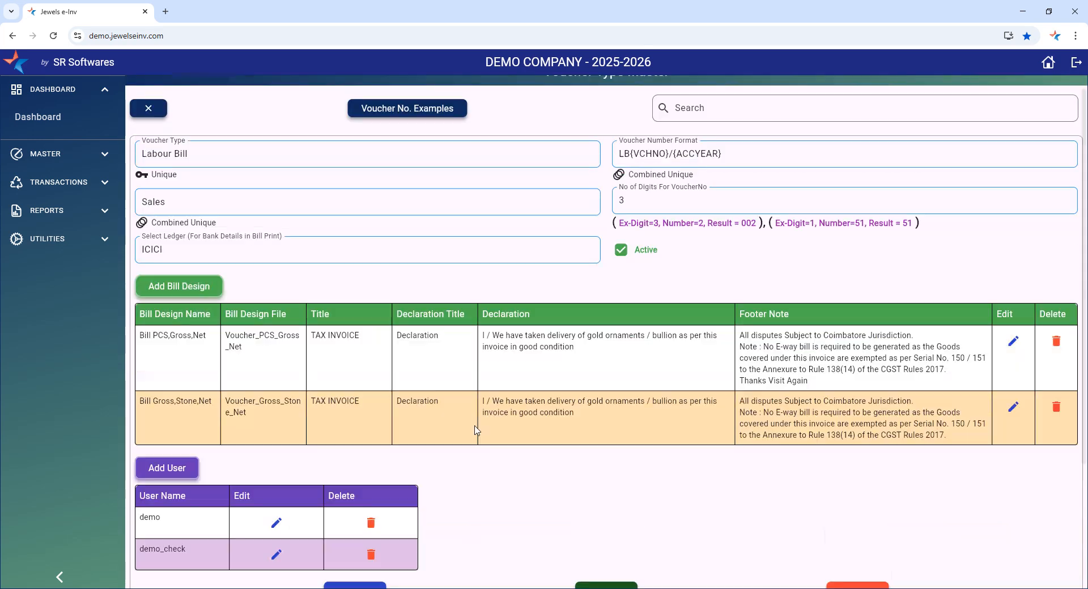
scroll(476, 431, up, 1)
scroll(454, 431, down, 3)
scroll(447, 437, up, 3)
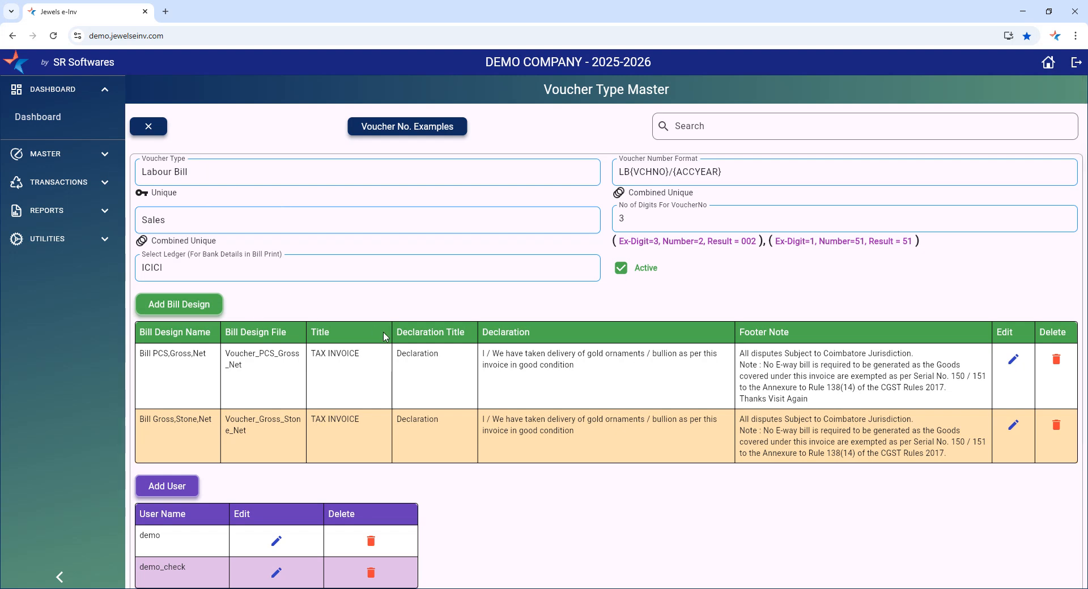
scroll(383, 337, down, 3)
scroll(347, 429, up, 3)
- Save the edited settings as a new Labour Bill voucher type, separate from Sales
scroll(455, 344, down, 3)
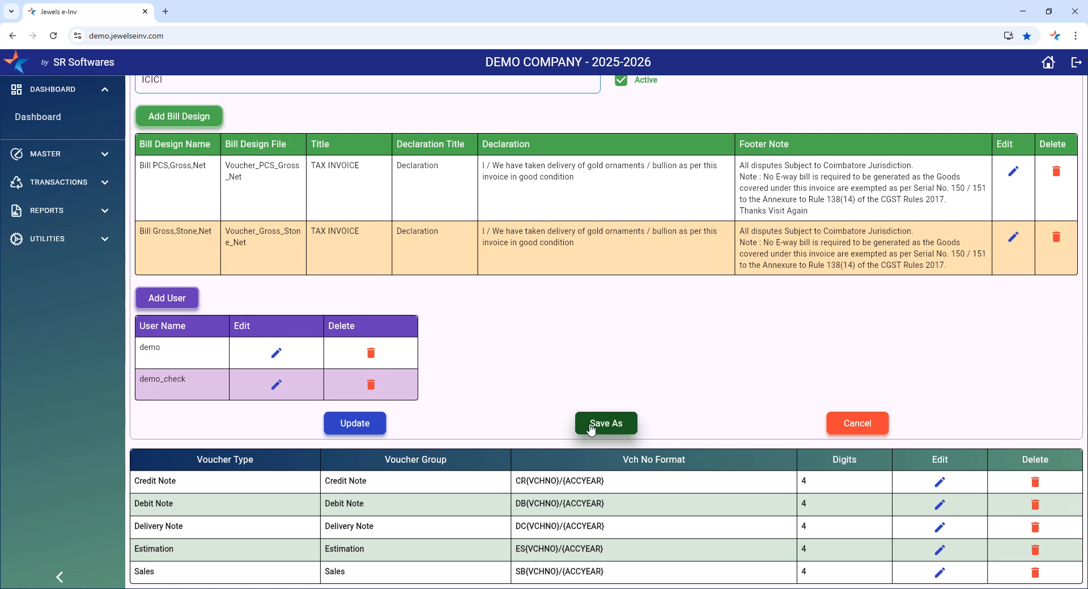
scroll(692, 433, up, 3)
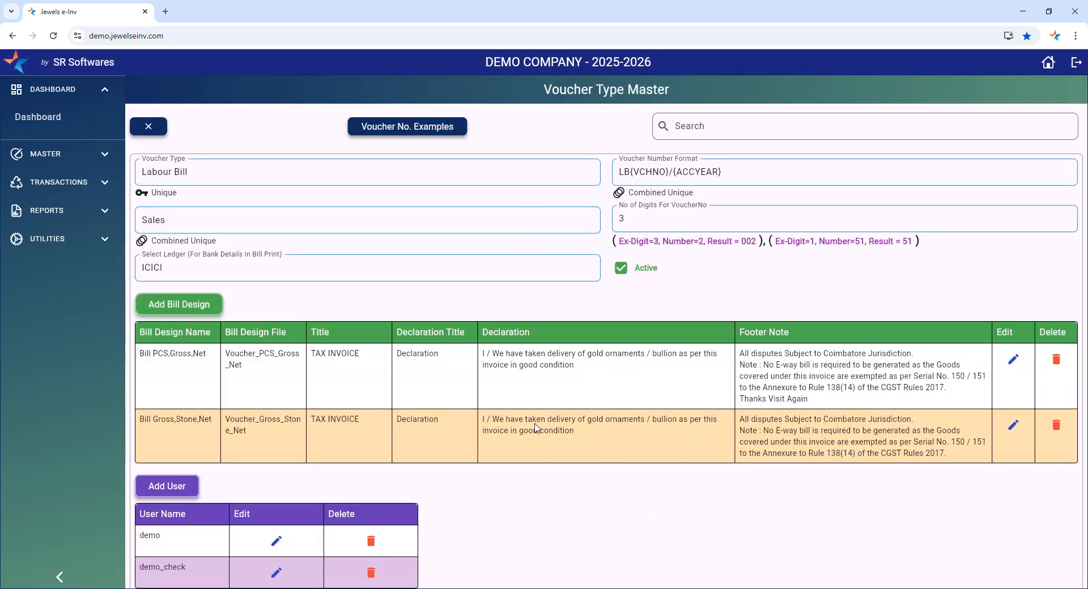
scroll(565, 533, down, 3)
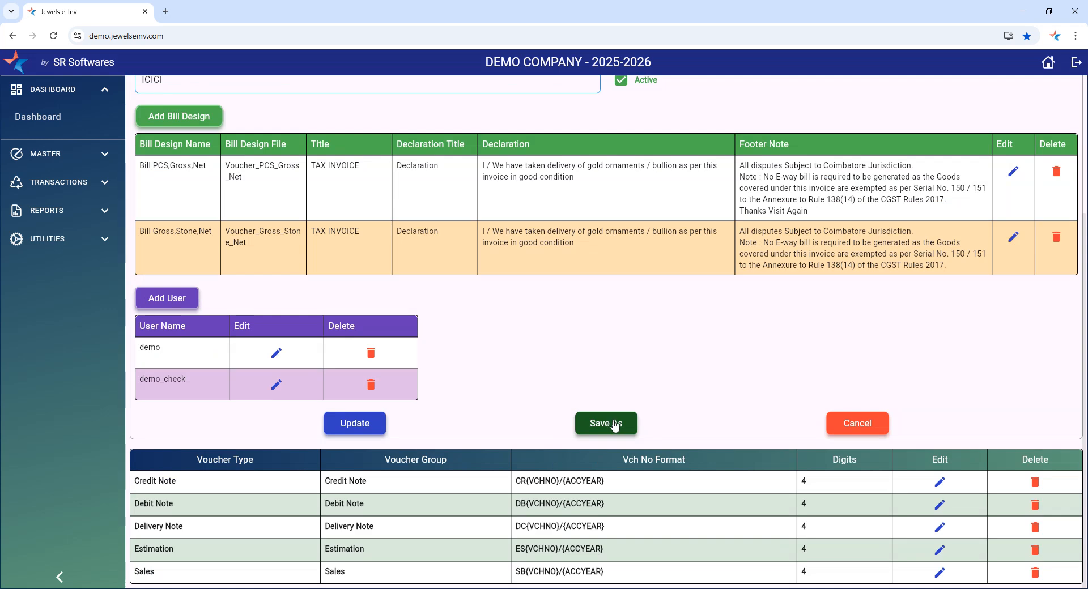
click(613, 425)
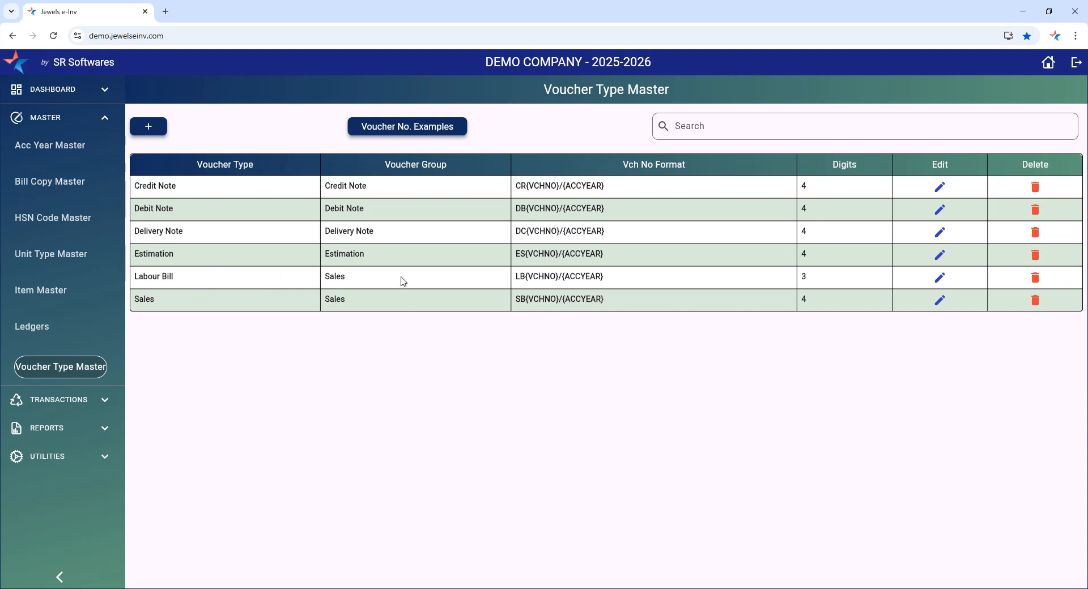
- View the Labour Bill transaction list, compare it with the Sales list, and return to Labour Bill
click(51, 119)
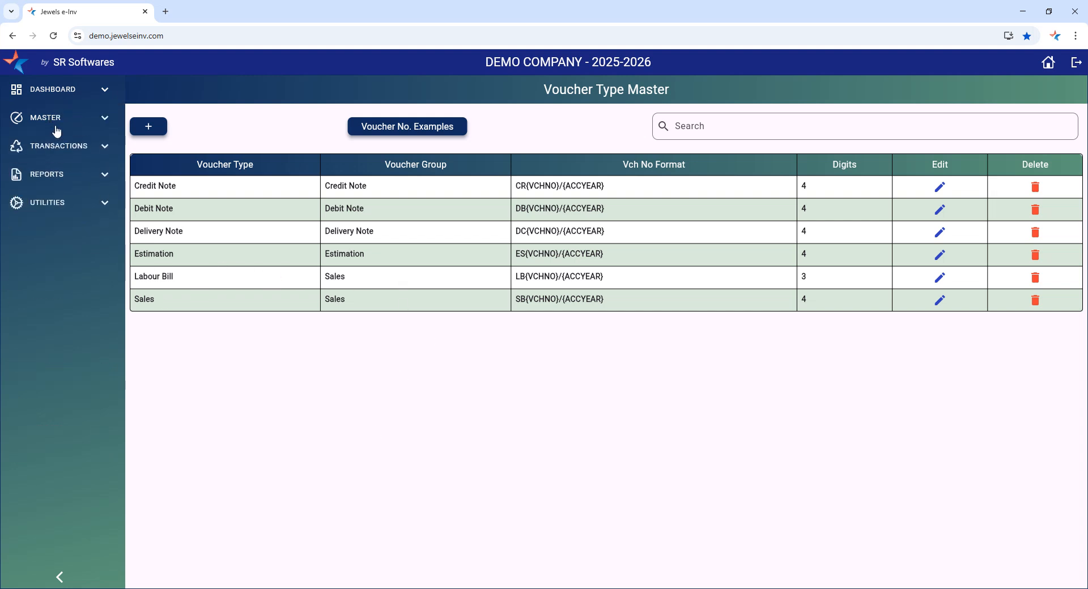
click(64, 150)
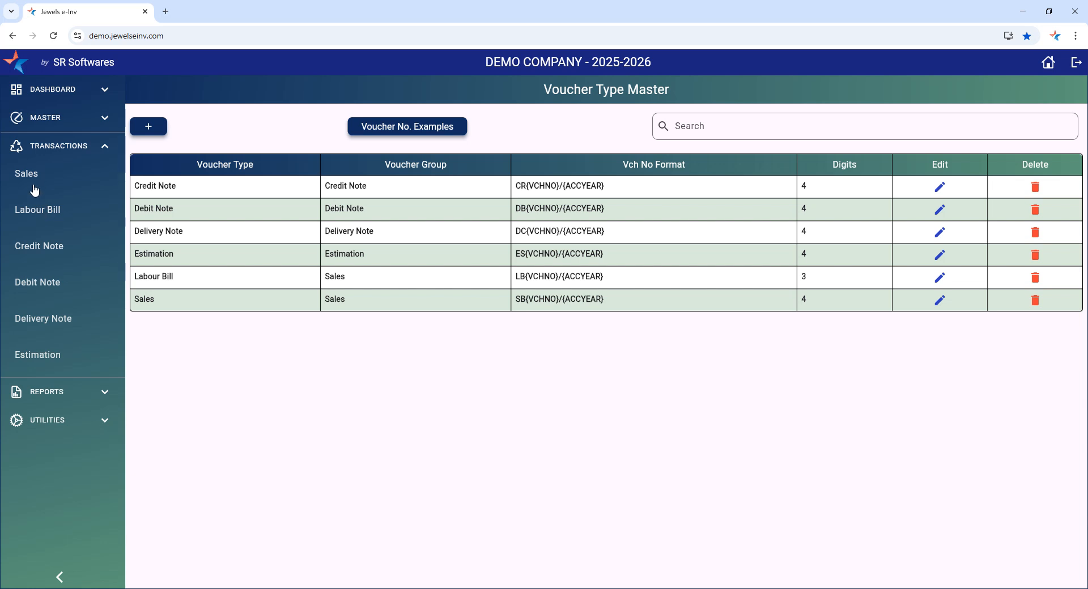
click(59, 218)
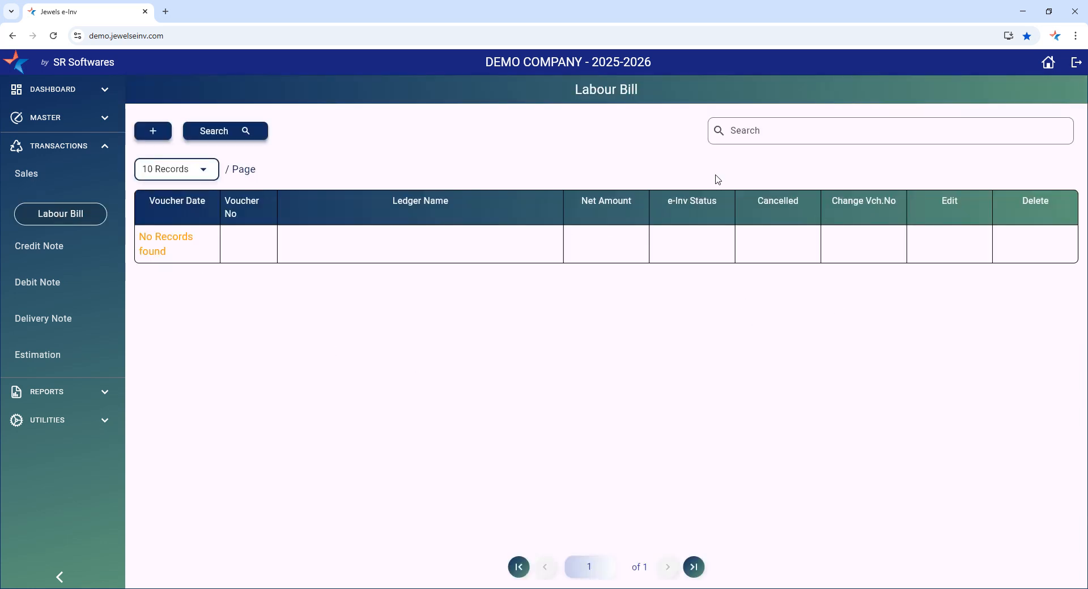
click(45, 180)
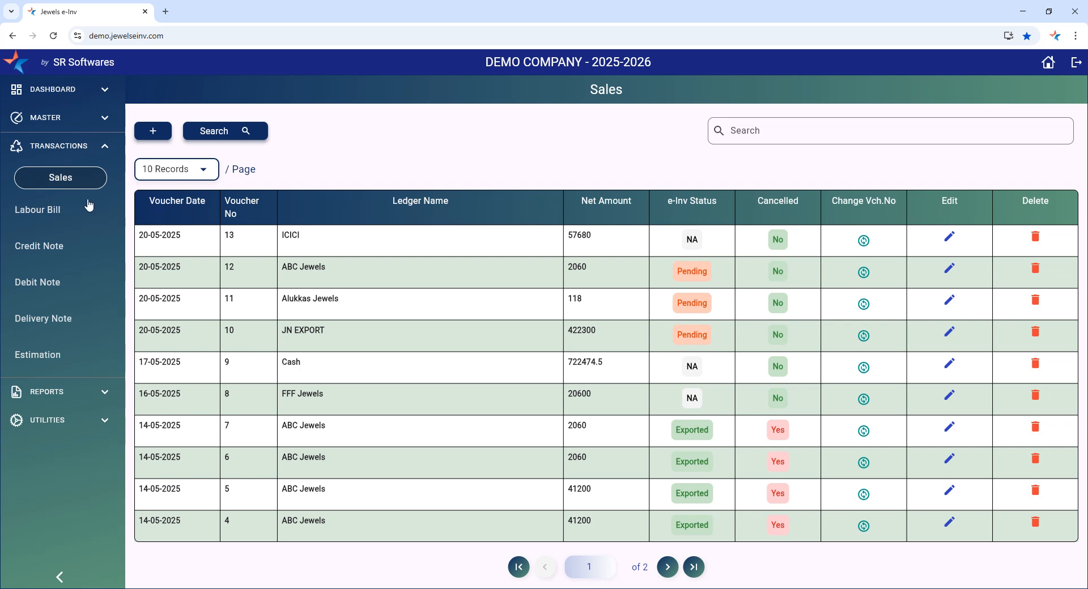
click(51, 210)
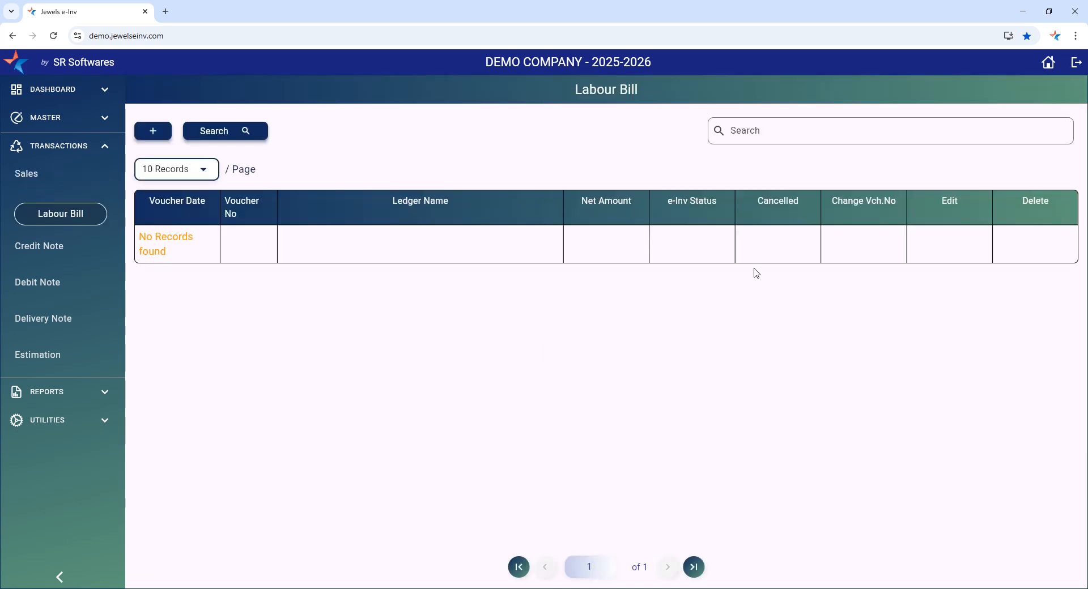
click(78, 149)
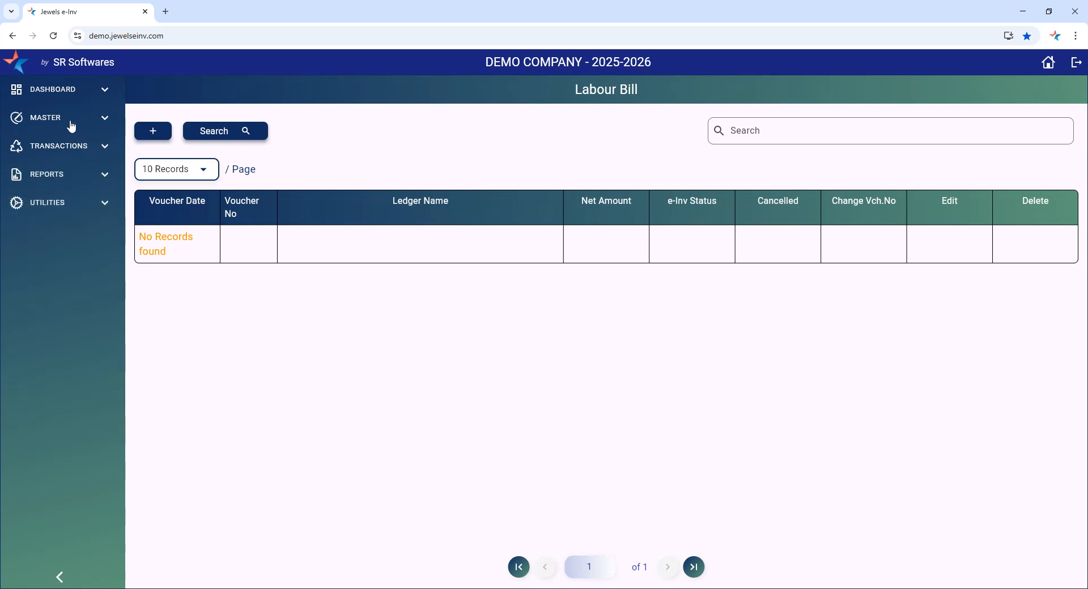
click(63, 119)
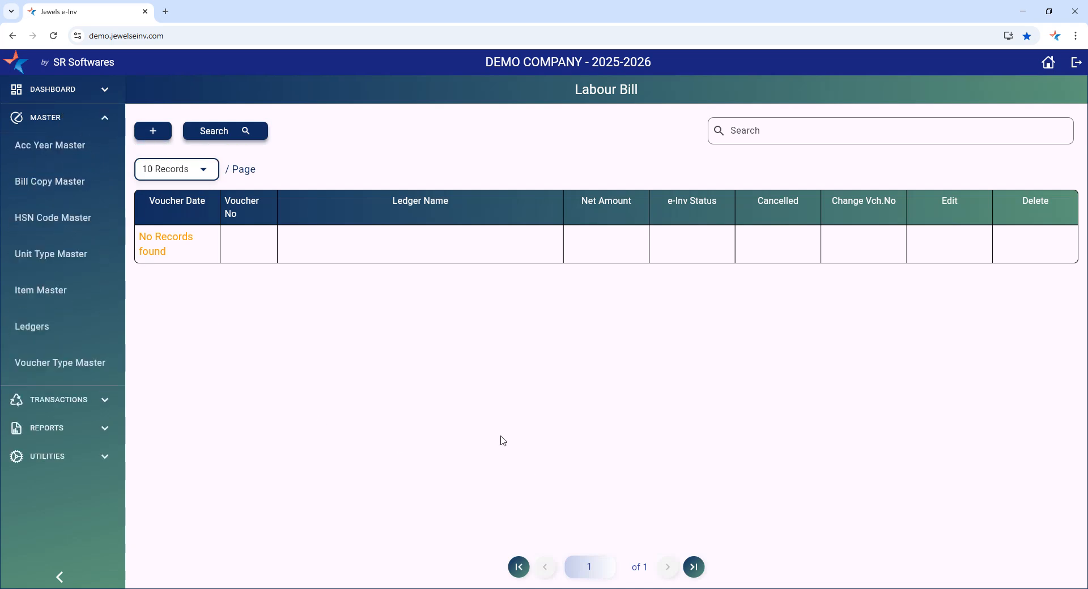
click(51, 120)
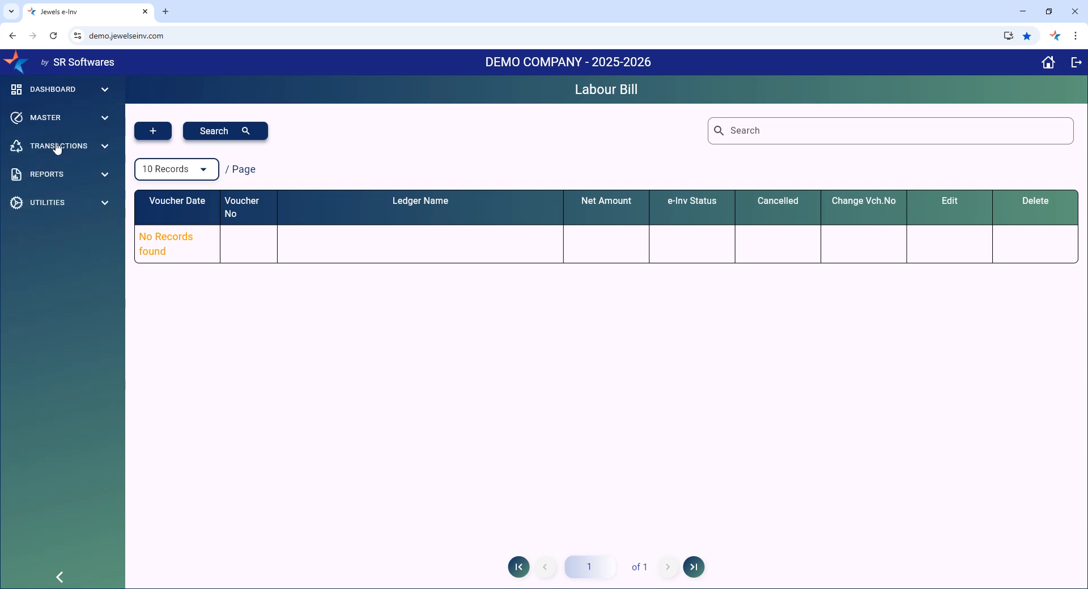
click(53, 122)
click(60, 128)
click(61, 146)
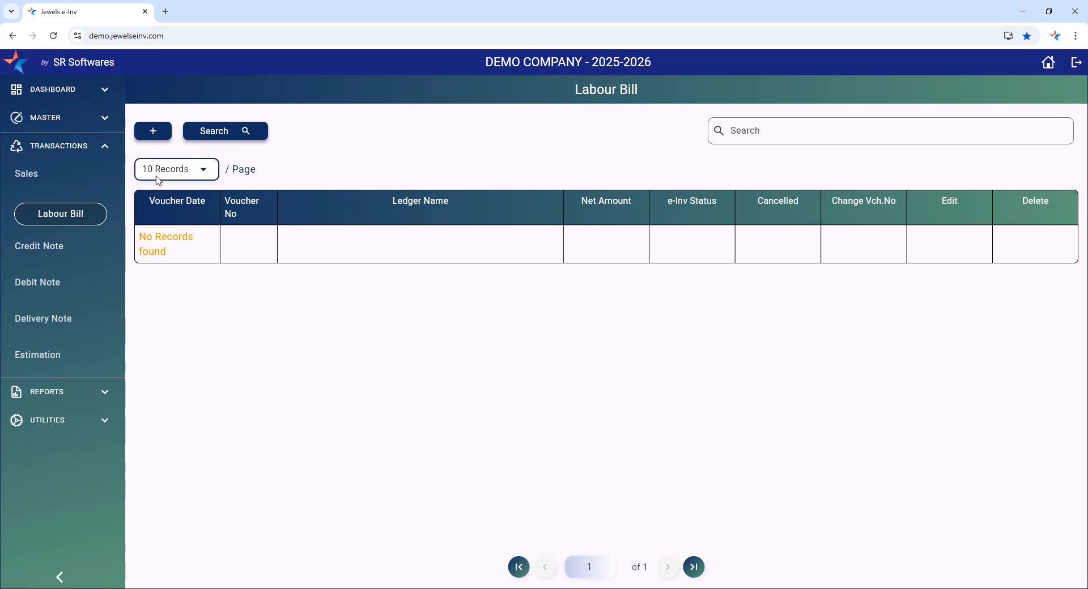
- Start a new Labour Bill for the ledger ABC Jewels and add Labour Charges as its item
click(152, 134)
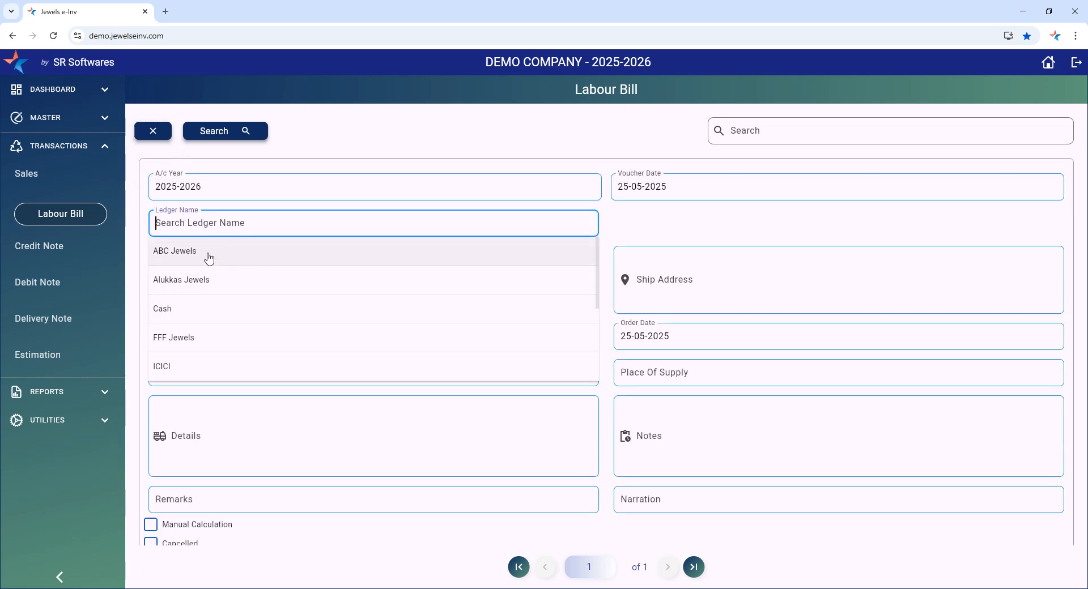
click(209, 251)
scroll(639, 414, down, 5)
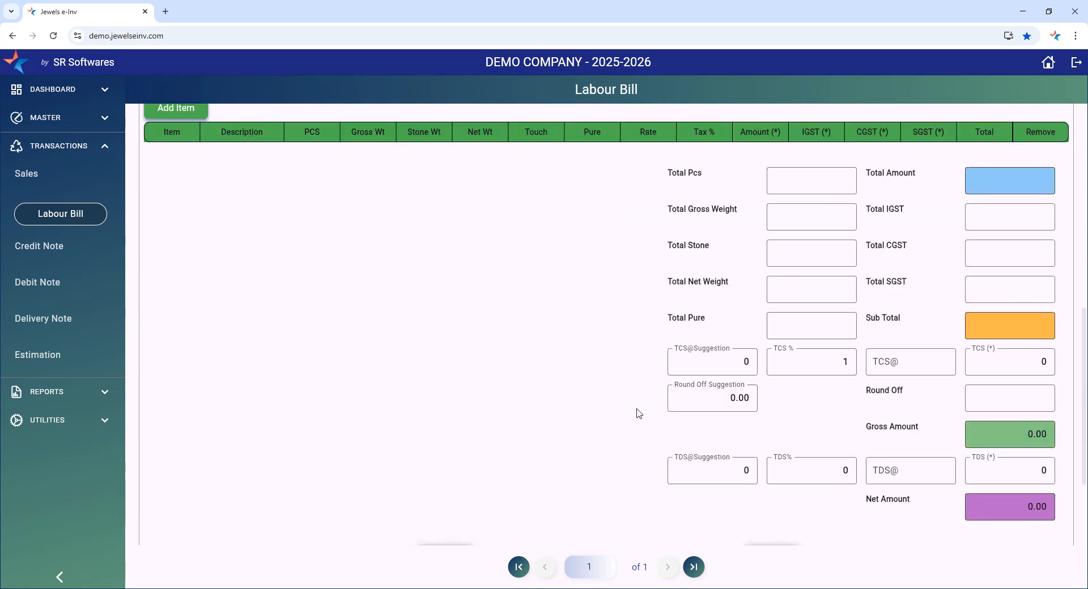
scroll(638, 413, up, 5)
scroll(629, 388, down, 8)
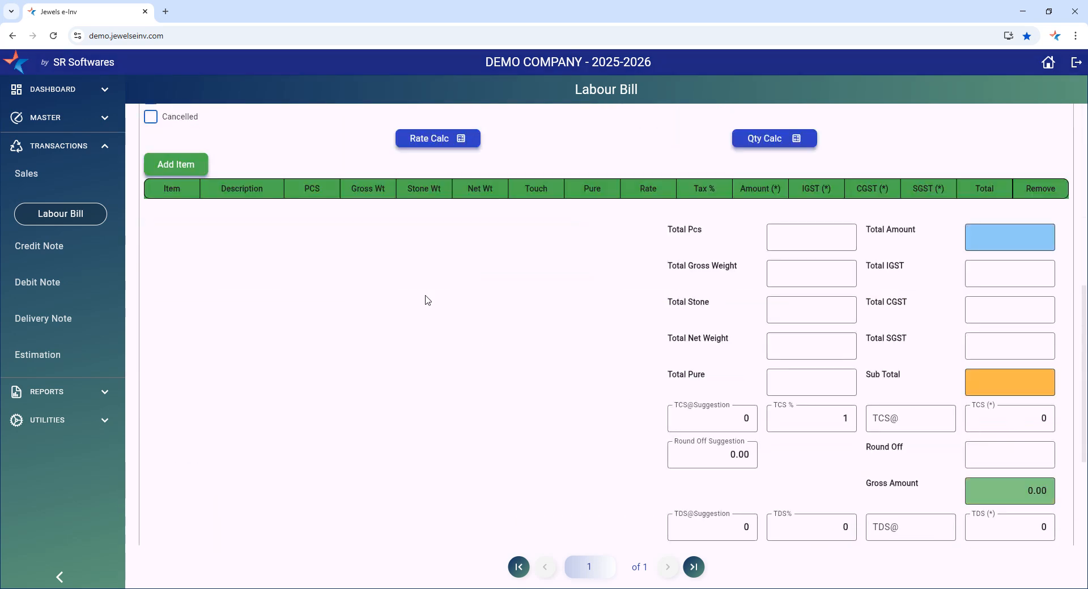
scroll(425, 301, up, 2)
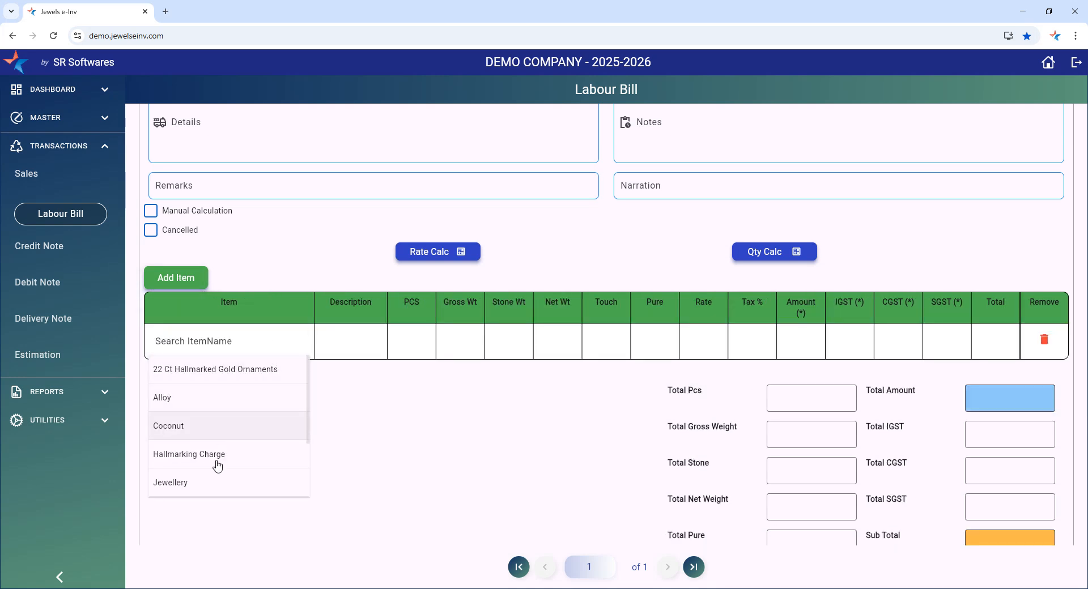
scroll(202, 462, down, 2)
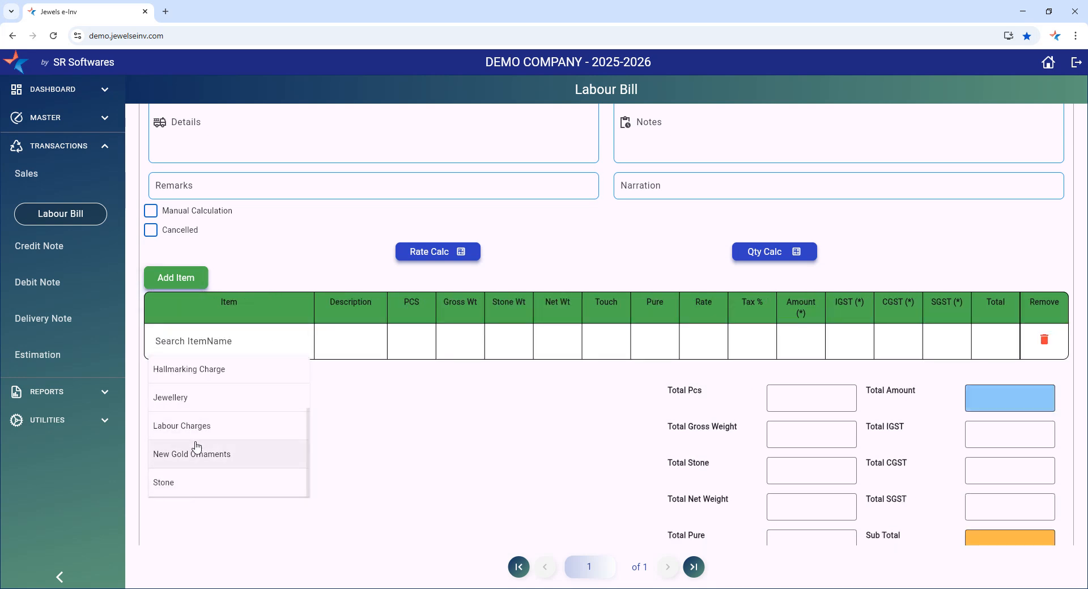
click(200, 429)
key(Tab)
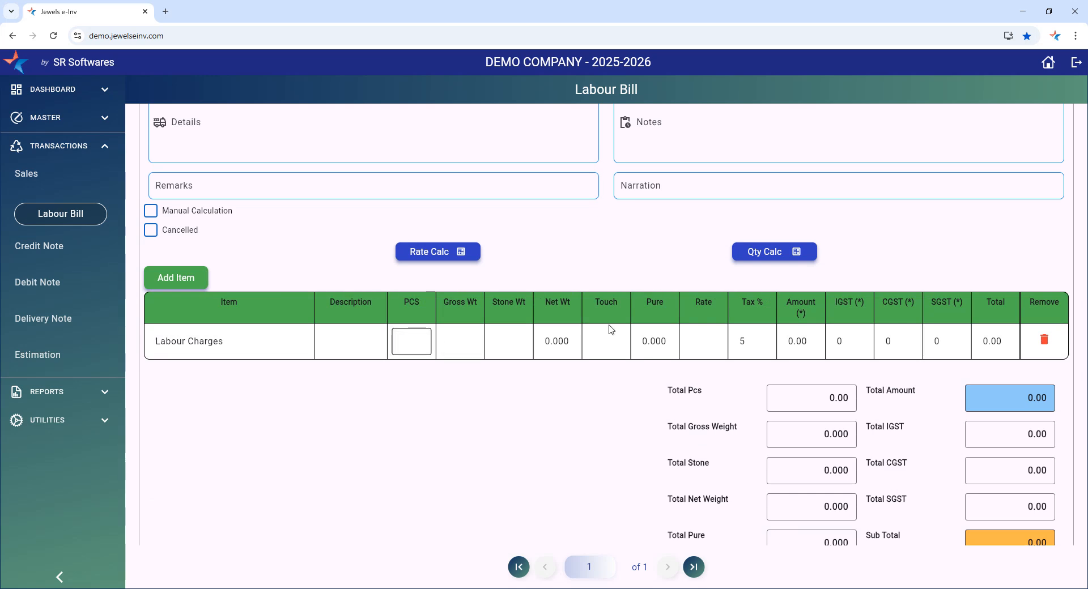
- Set the Labour Charges row to 20 pieces, gross weight 320 and stone weight 20
text(20)
key(Tab)
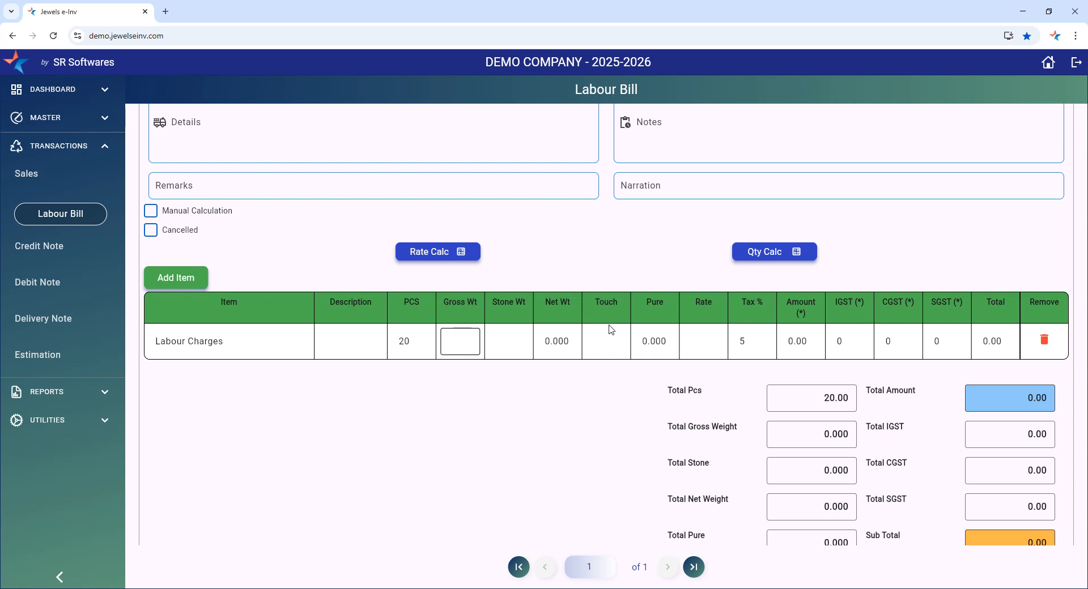
text(300)
key(Tab)
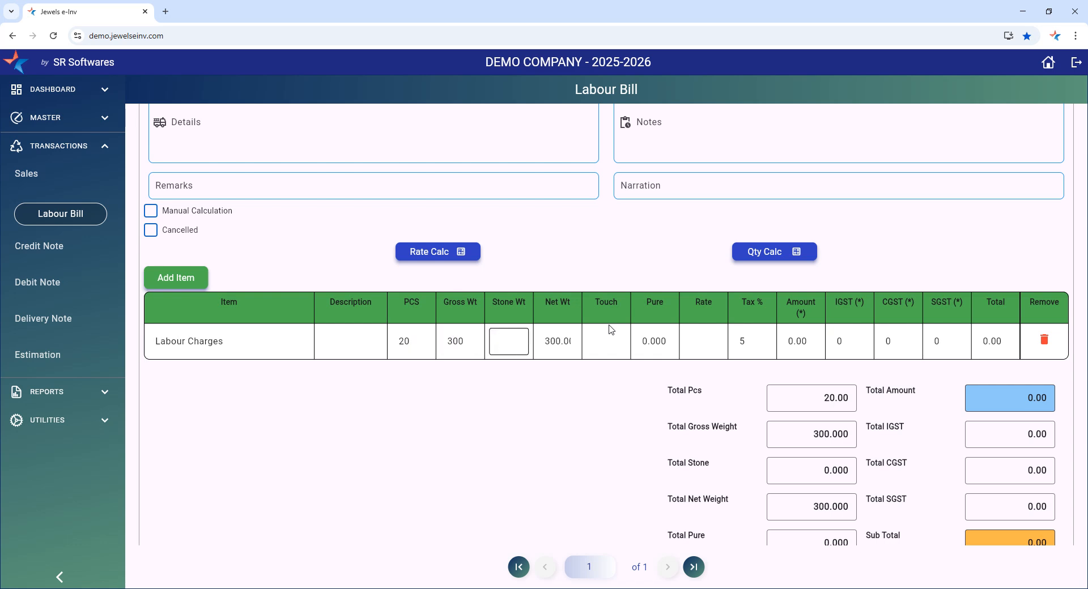
key(shift+Tab)
text(320)
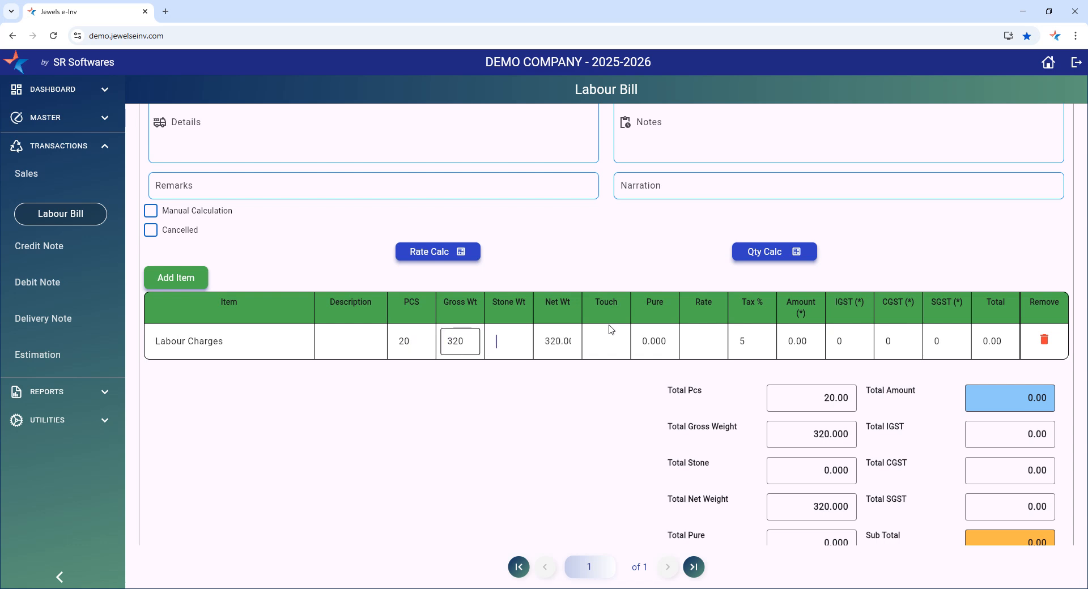
key(Tab)
text(20)
key(Tab)
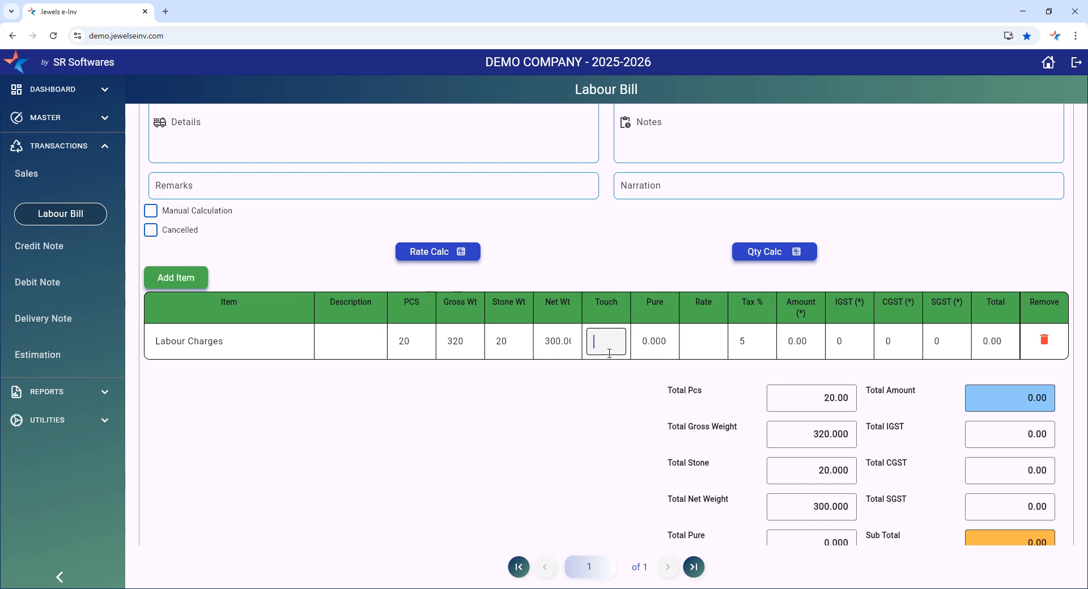
- Set the Labour Charges row's touch to 90 and its rate to 150
text(90)
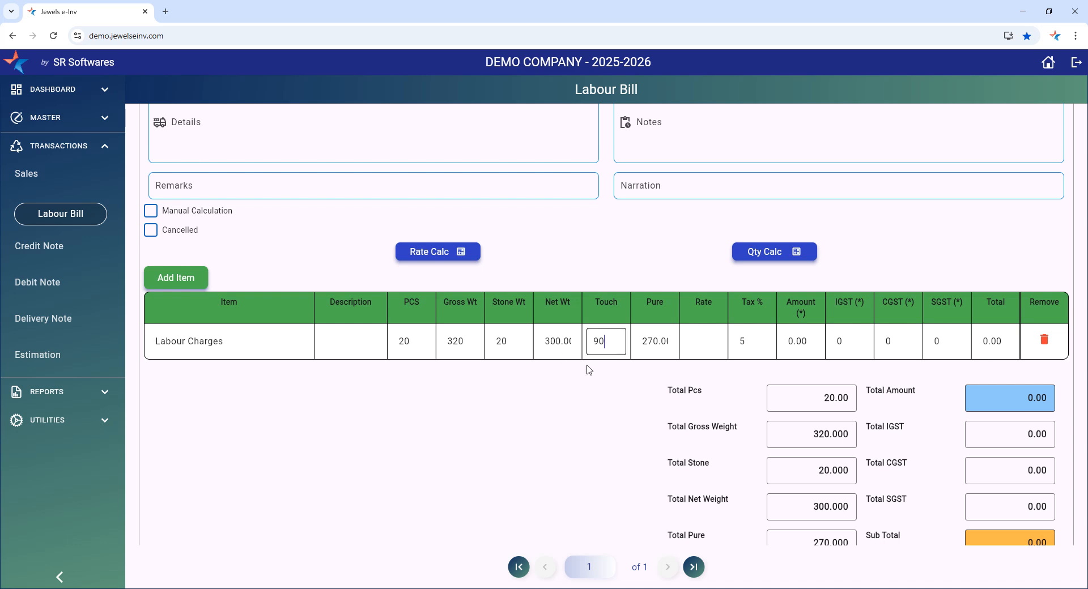
click(703, 343)
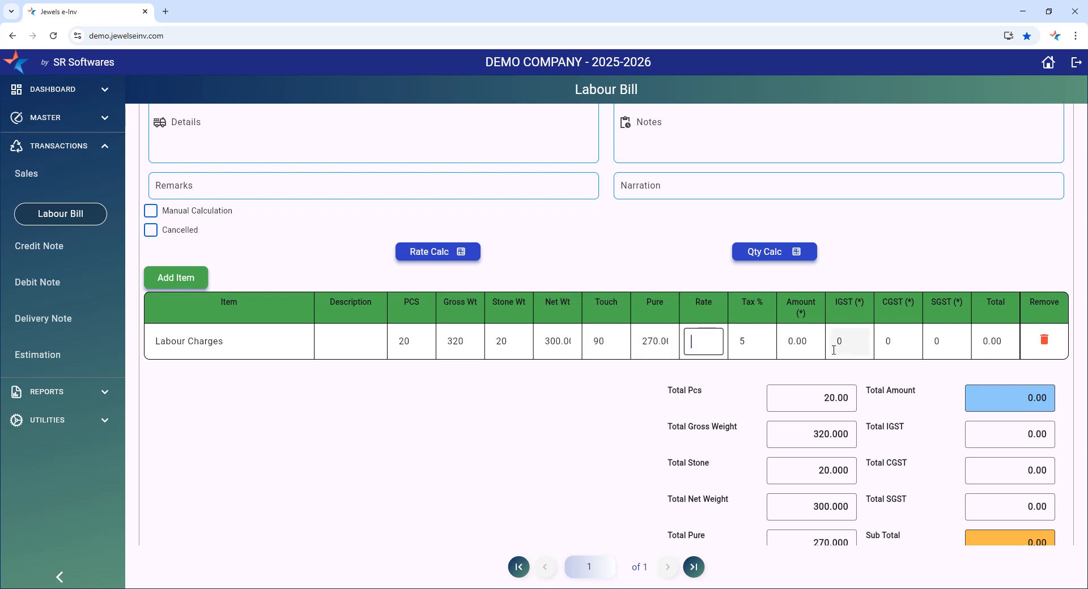
text(150)
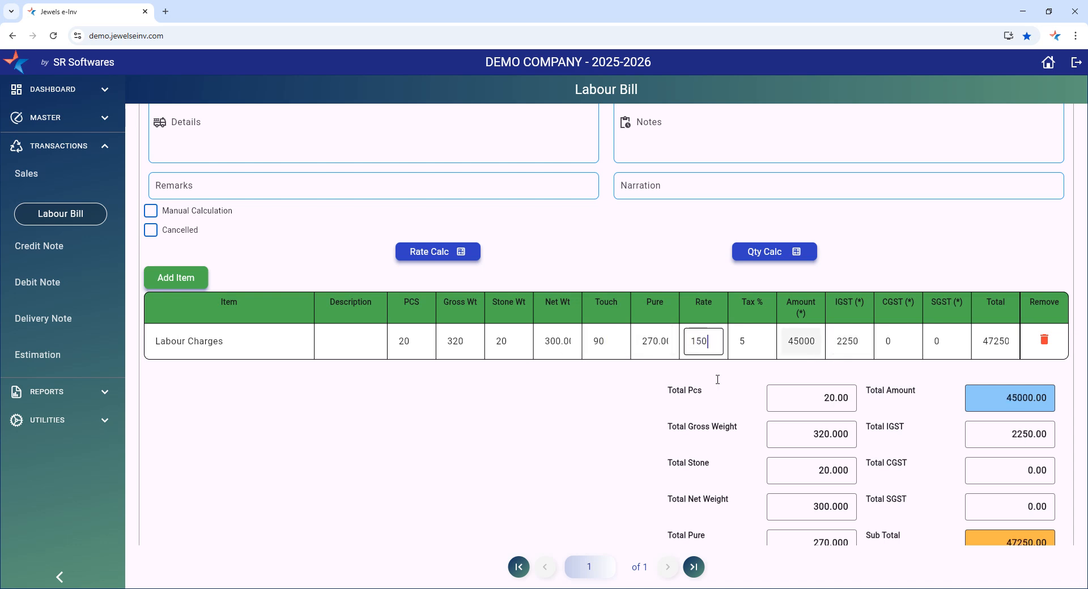
- Check the bill's totals and TCS fields, and save the ABC Jewels Labour Bill
scroll(680, 439, down, 4)
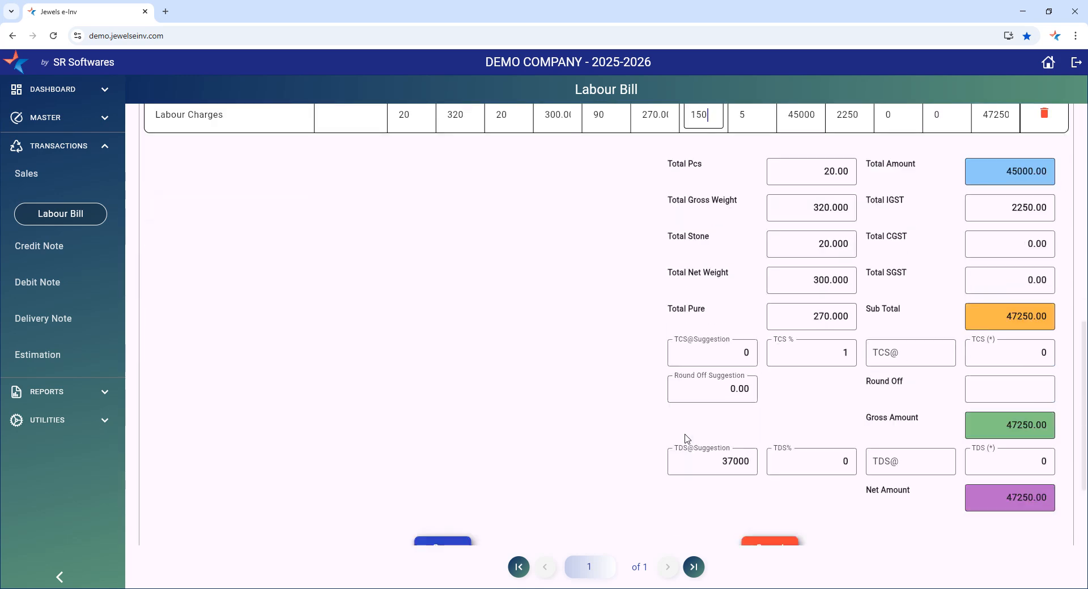
scroll(875, 462, down, 2)
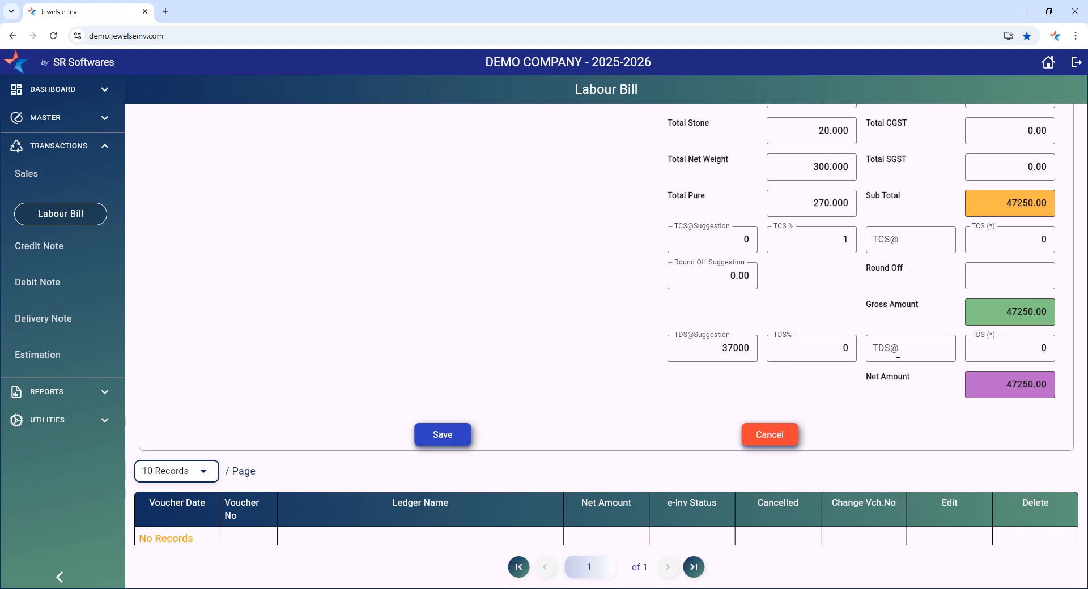
click(842, 244)
drag(876, 235, 897, 240)
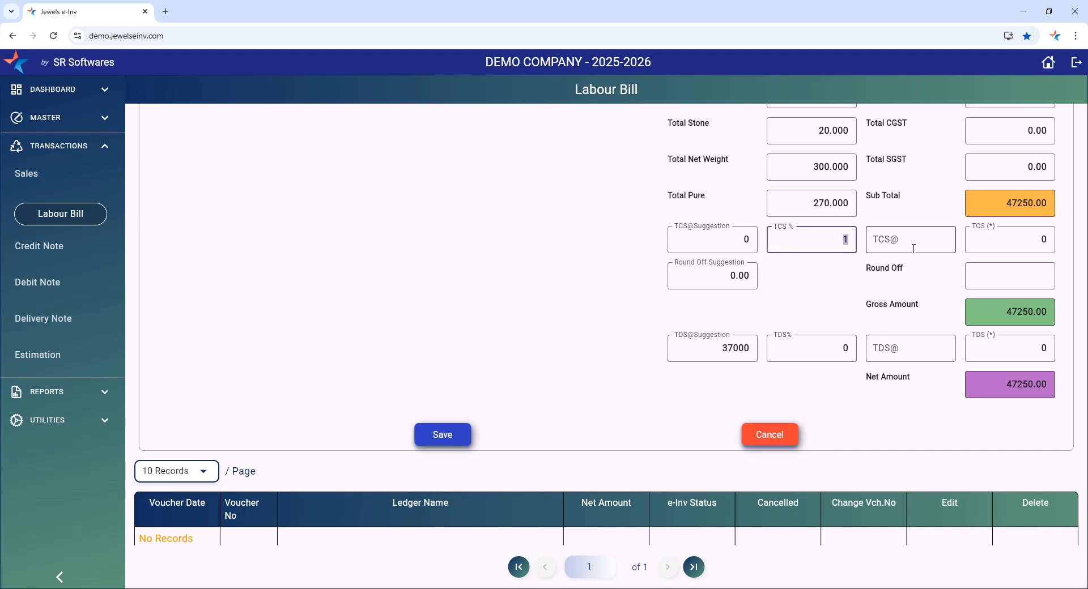
click(456, 437)
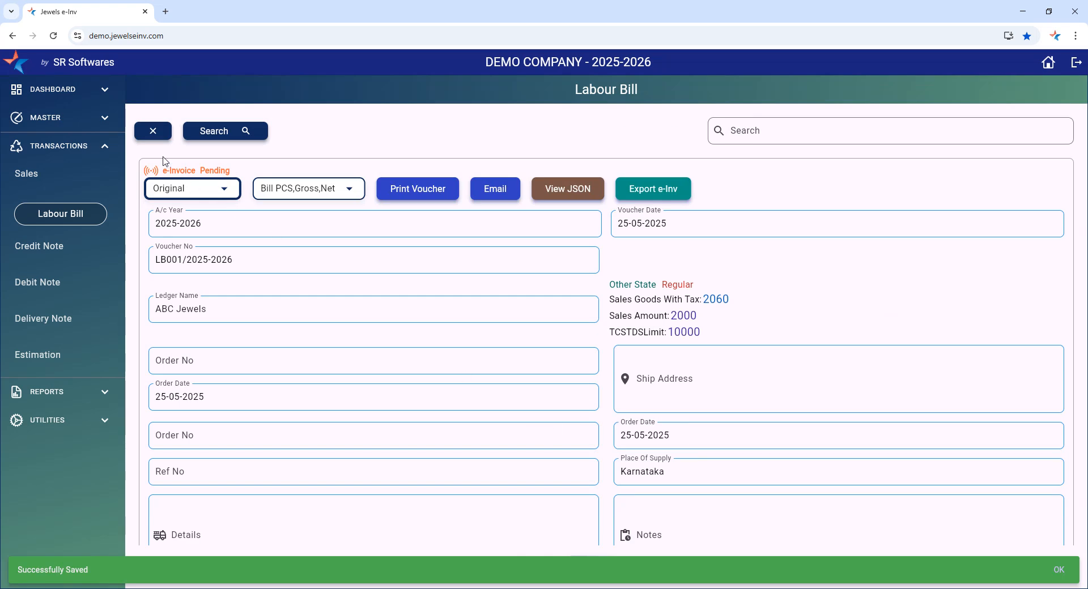
- Review the saved Labour Bill's voucher number, item row and totals, and return to the Labour Bill list
scroll(525, 390, down, 10)
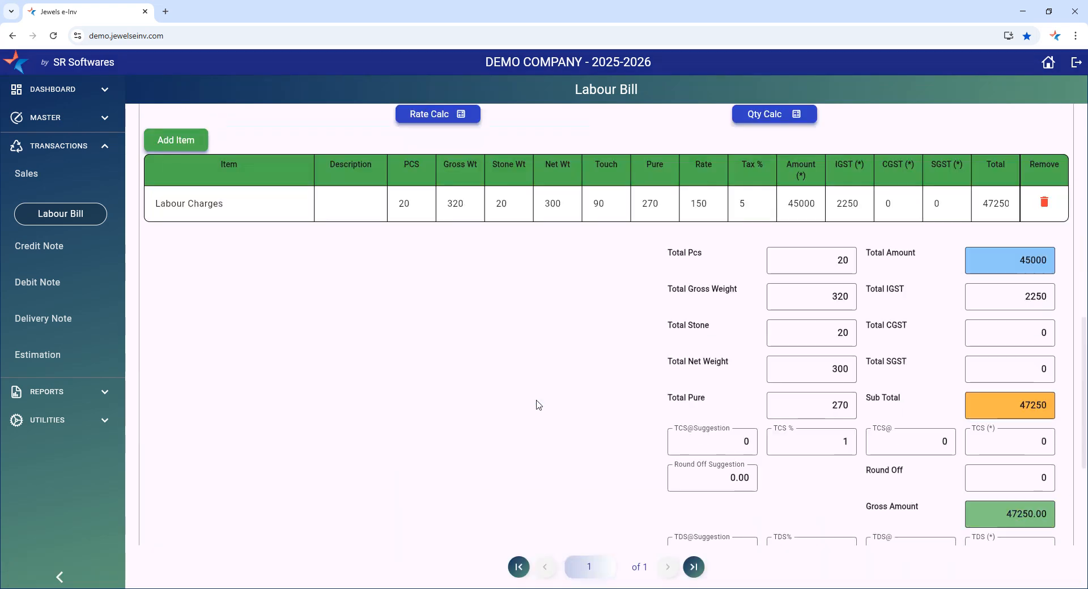
scroll(136, 179, up, 10)
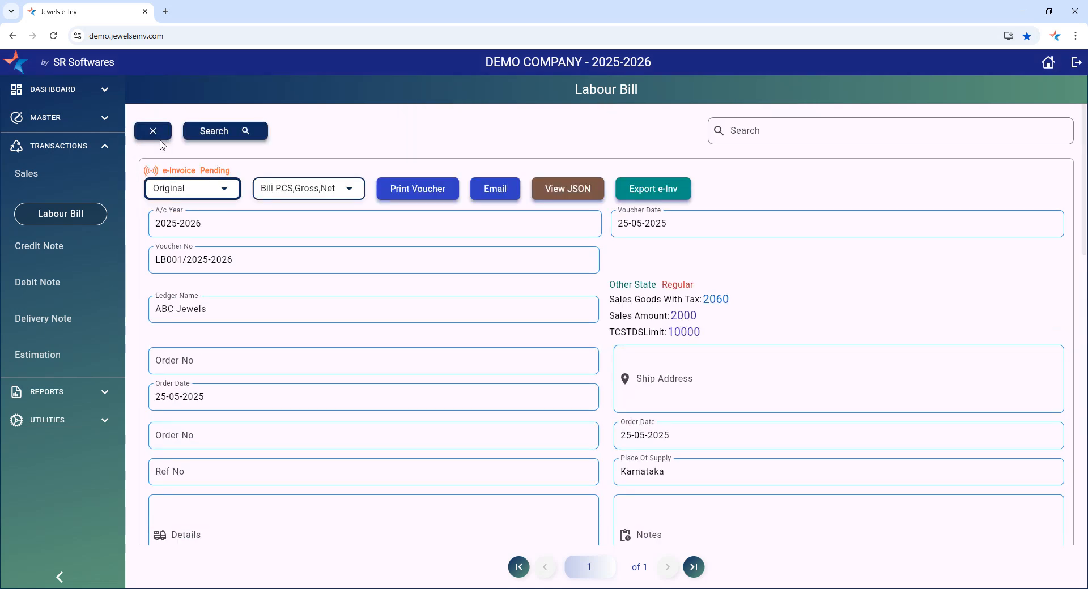
click(159, 139)
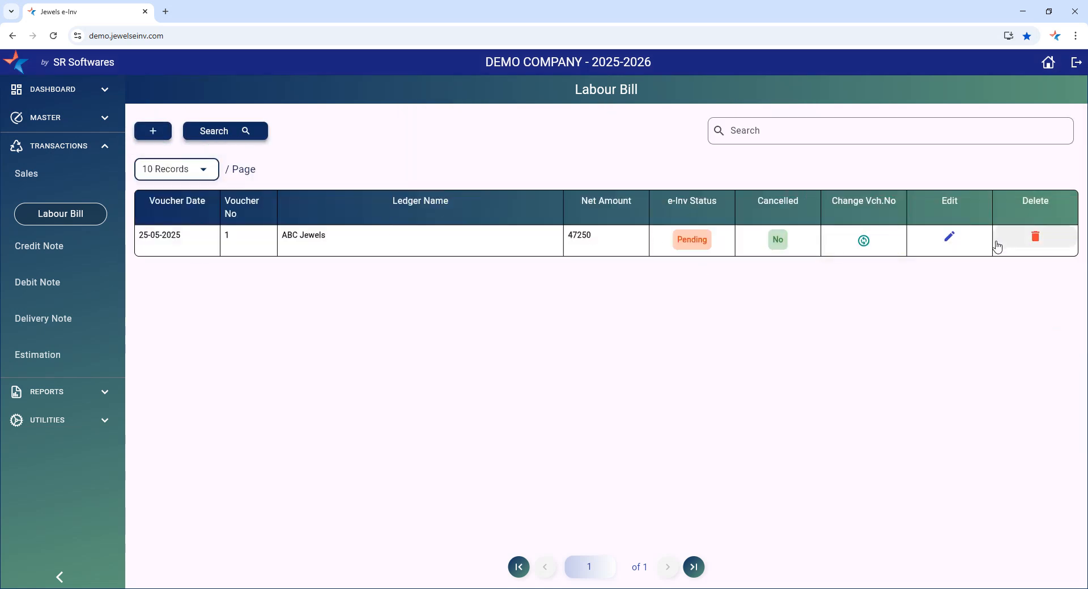
- Reopen the ABC Jewels bill and examine its Bill PCS,Gross,Net printout, including voucher number, bank details and footer note, and close the printout
click(951, 239)
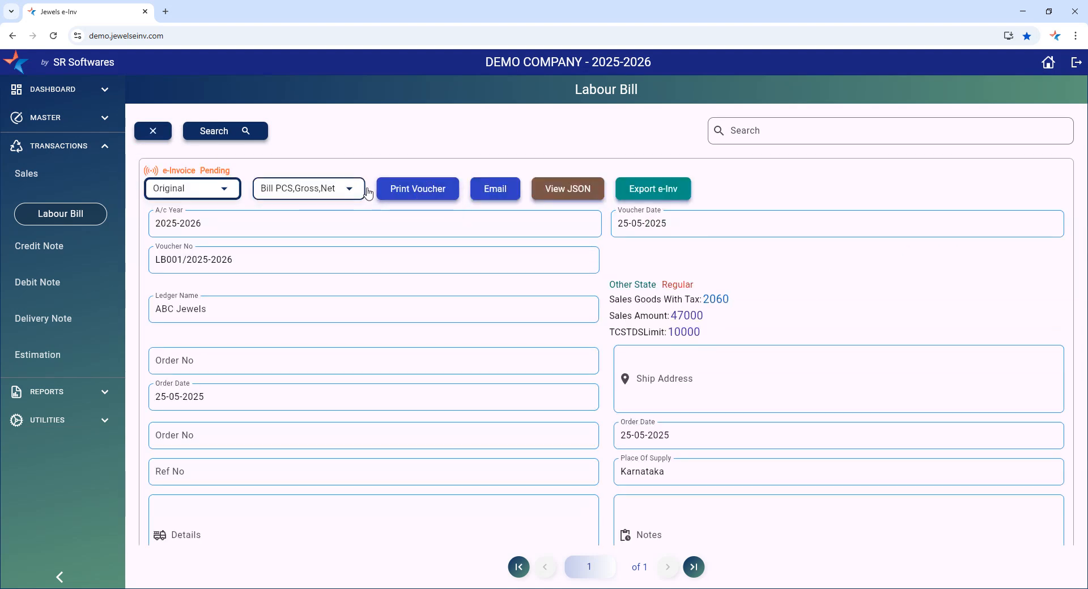
click(415, 196)
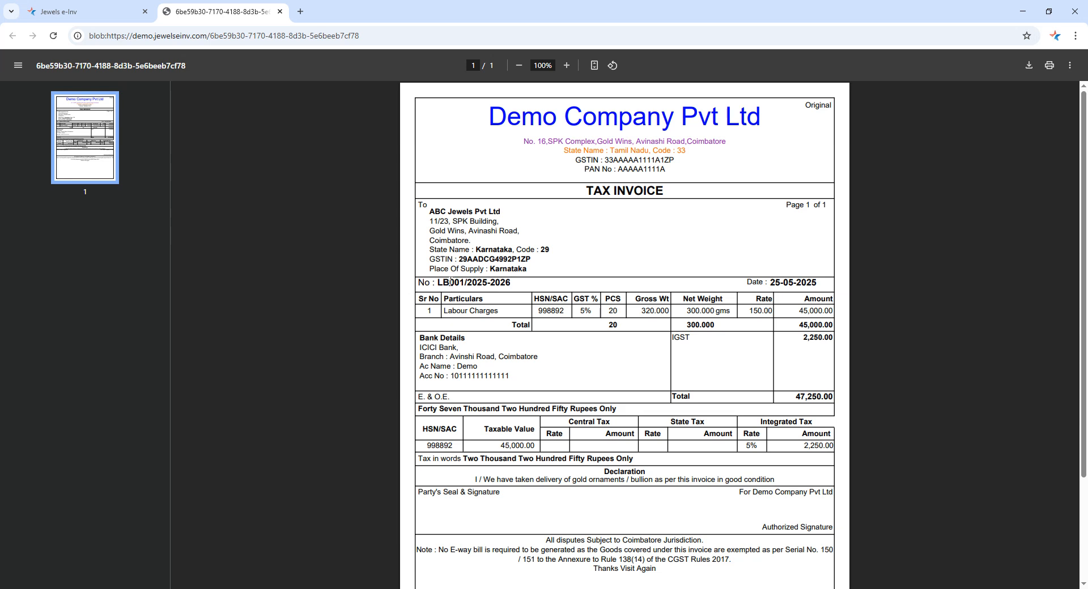
drag(444, 283, 483, 289)
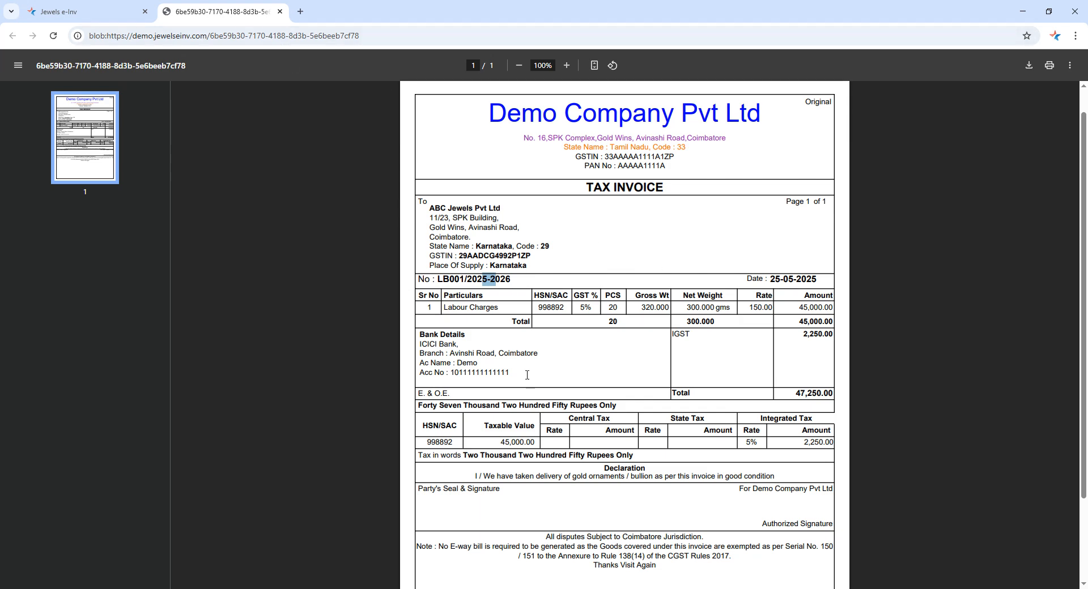
scroll(479, 471, down, 2)
click(546, 473)
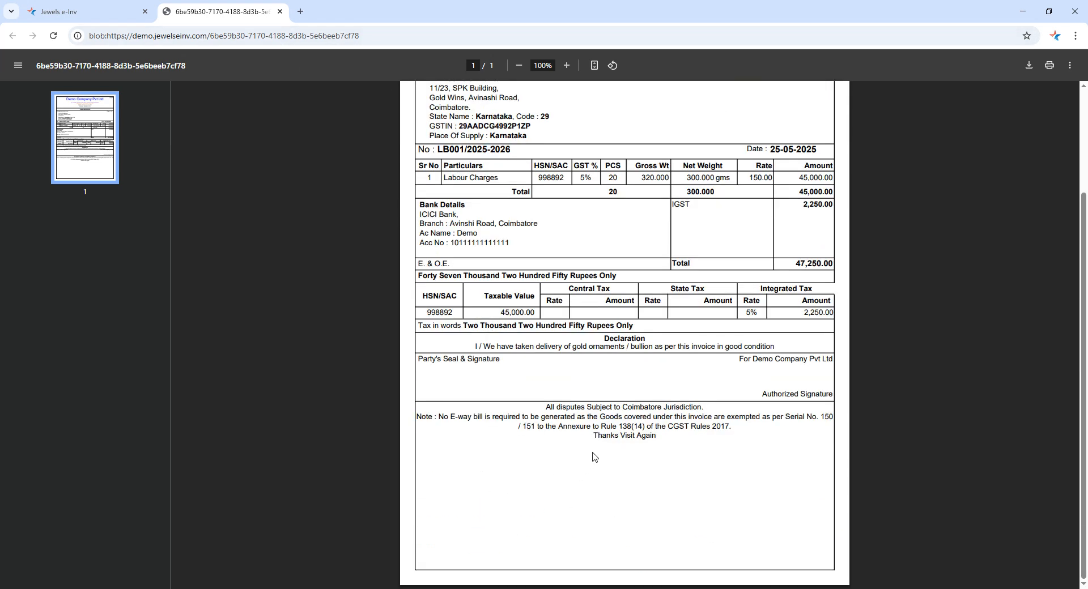
drag(589, 439, 684, 513)
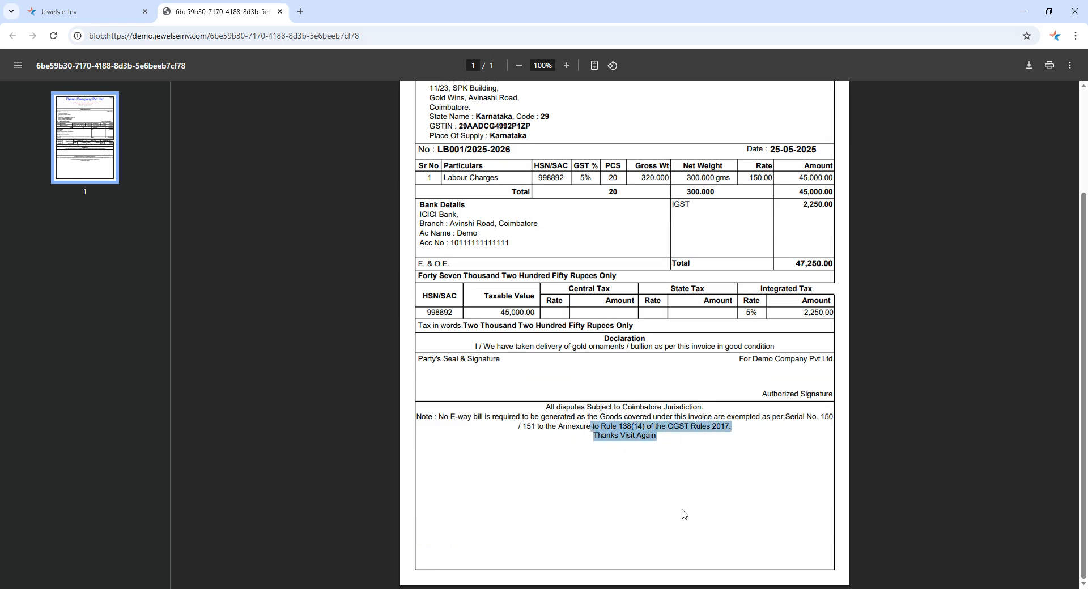
click(684, 513)
scroll(685, 513, up, 3)
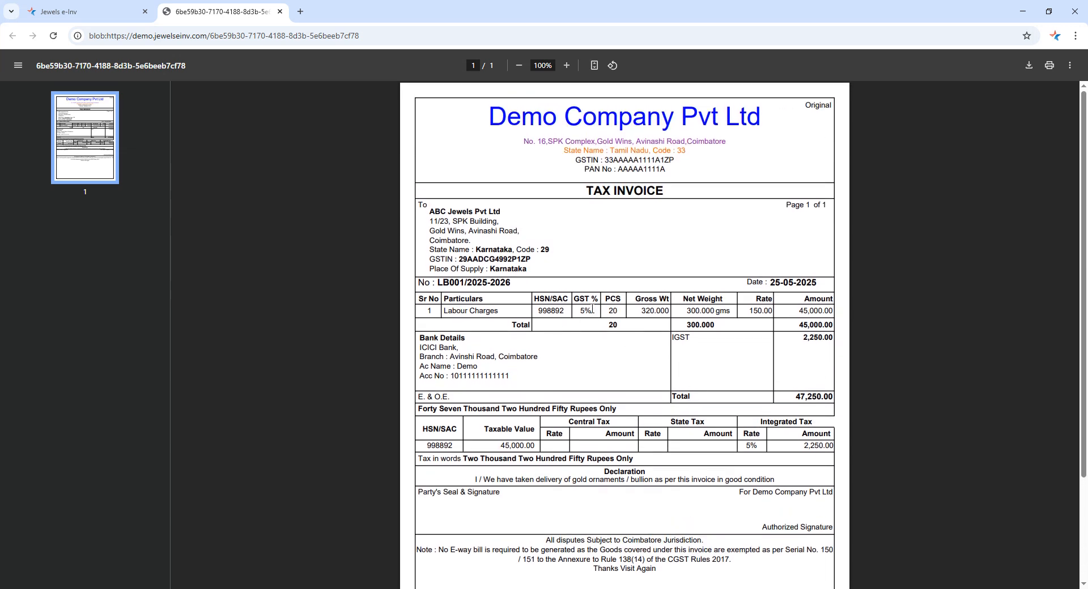
click(280, 11)
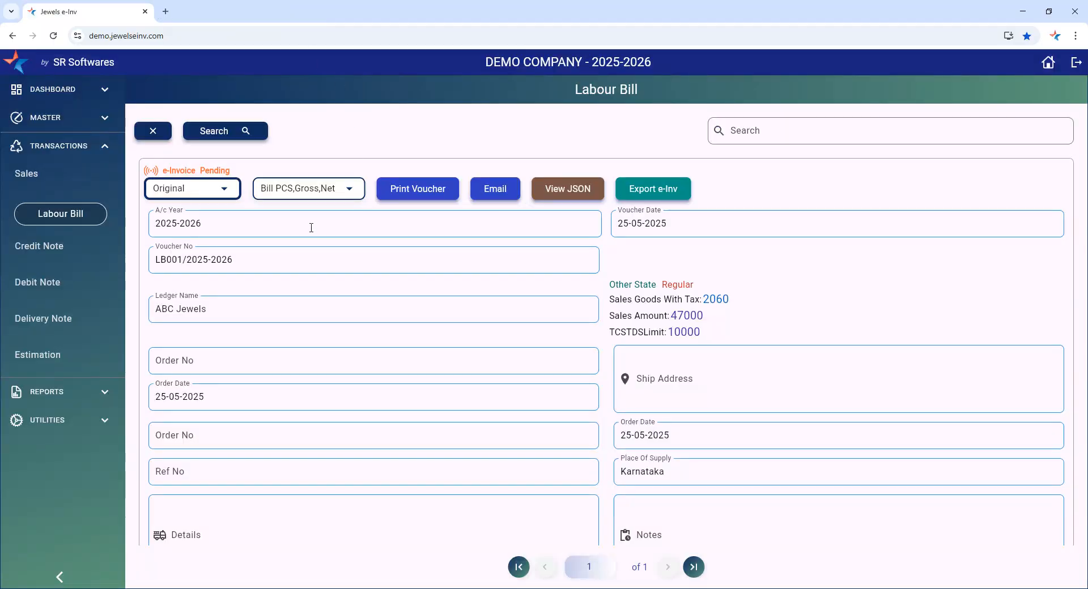
- Open the Labour Bill voucher type's settings in Voucher Type Master to review its number format, bank ledger and bill designs
click(58, 146)
click(58, 143)
click(48, 117)
click(70, 365)
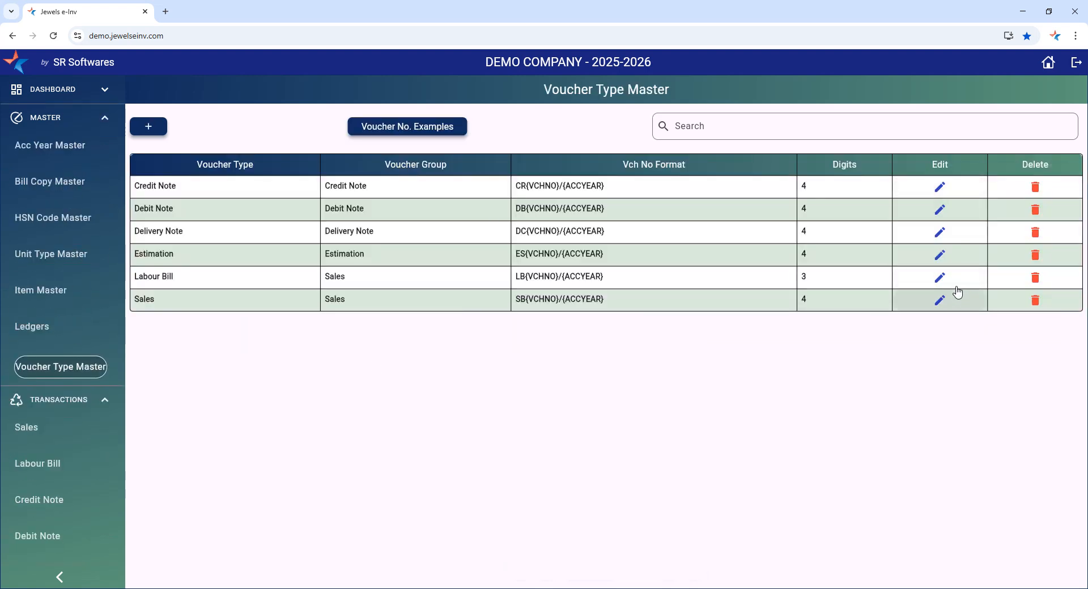
click(940, 278)
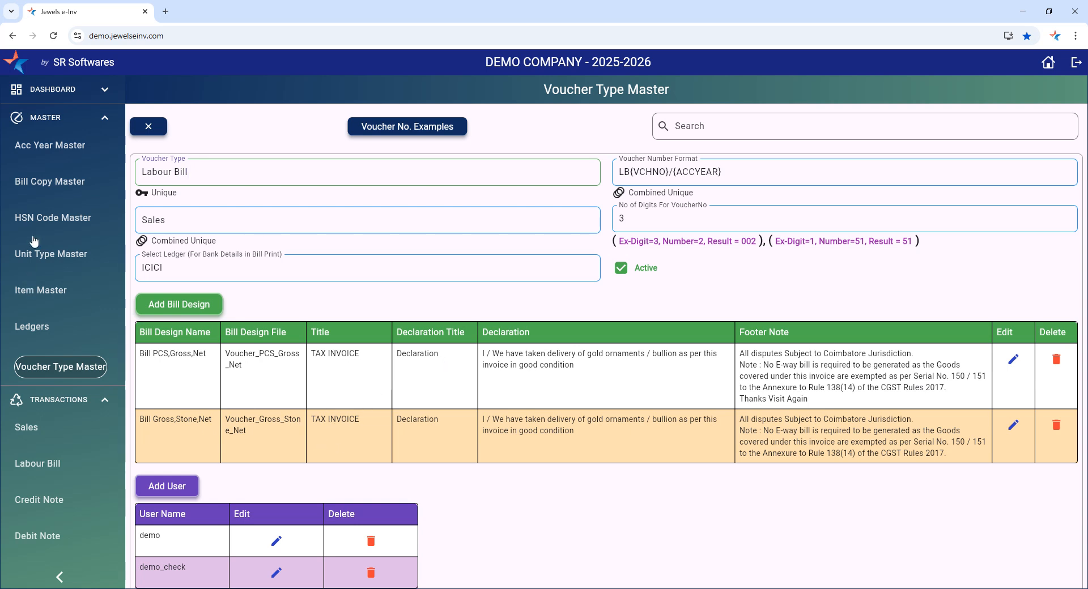
- Reopen the ABC Jewels Labour Bill, check its available bill designs and view the Bill PCS,Gross,Net printout again
click(51, 119)
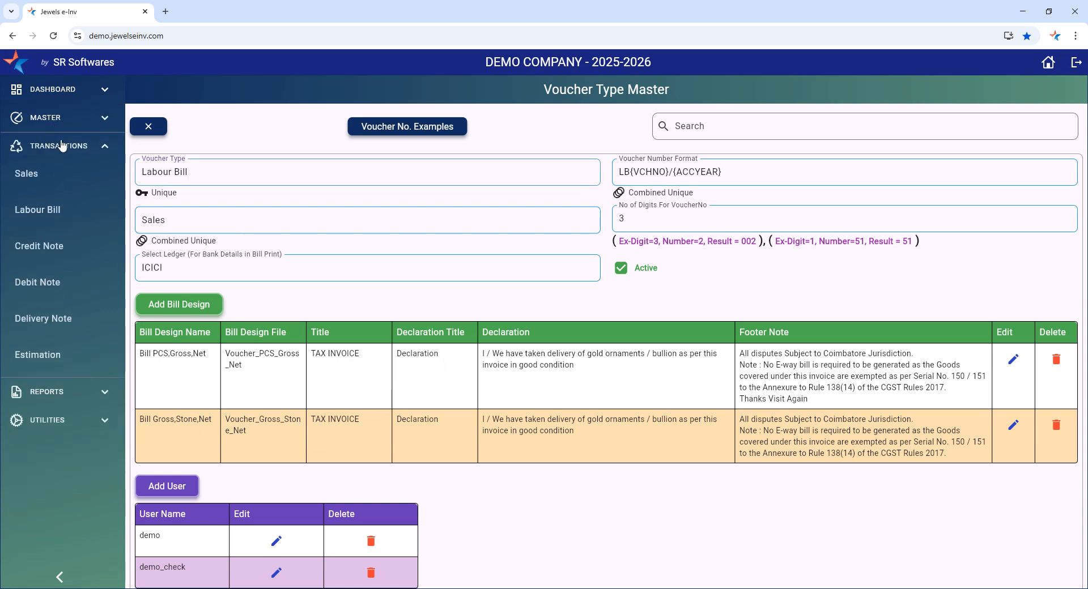
click(57, 213)
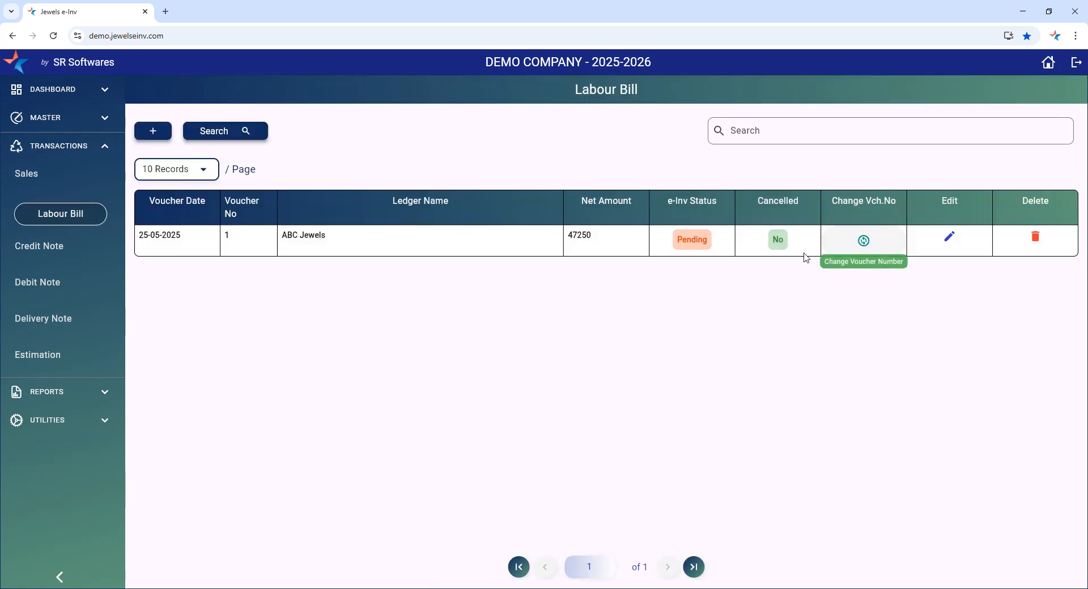
click(950, 237)
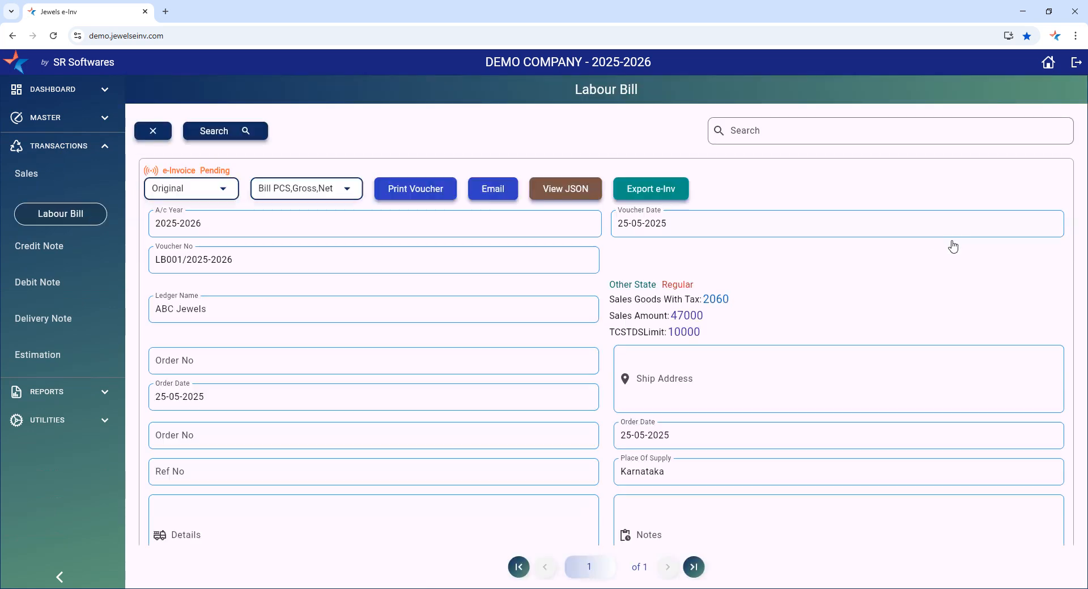
click(287, 193)
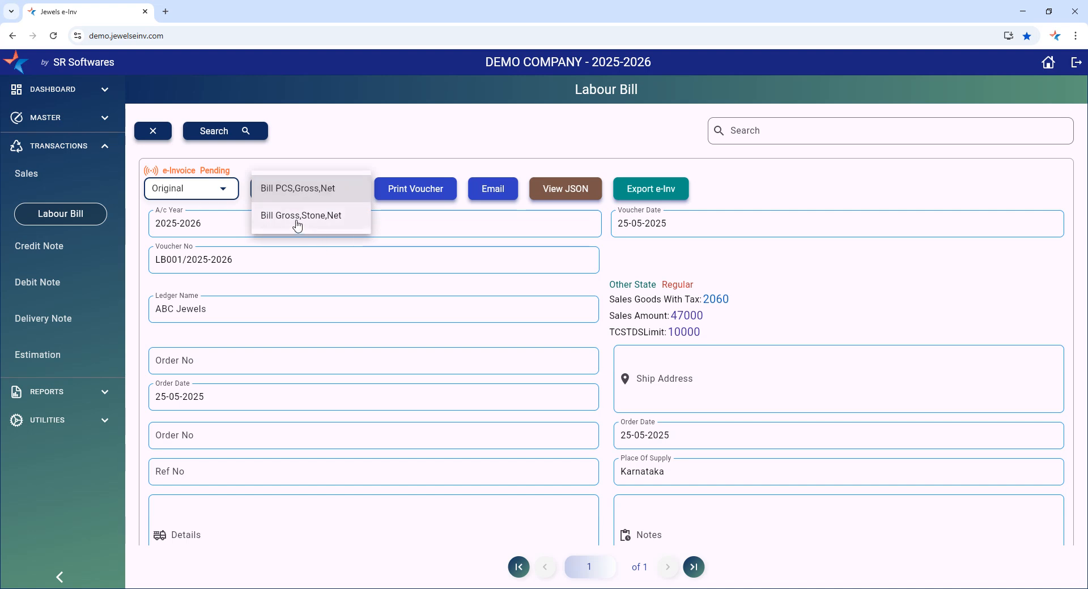
click(452, 226)
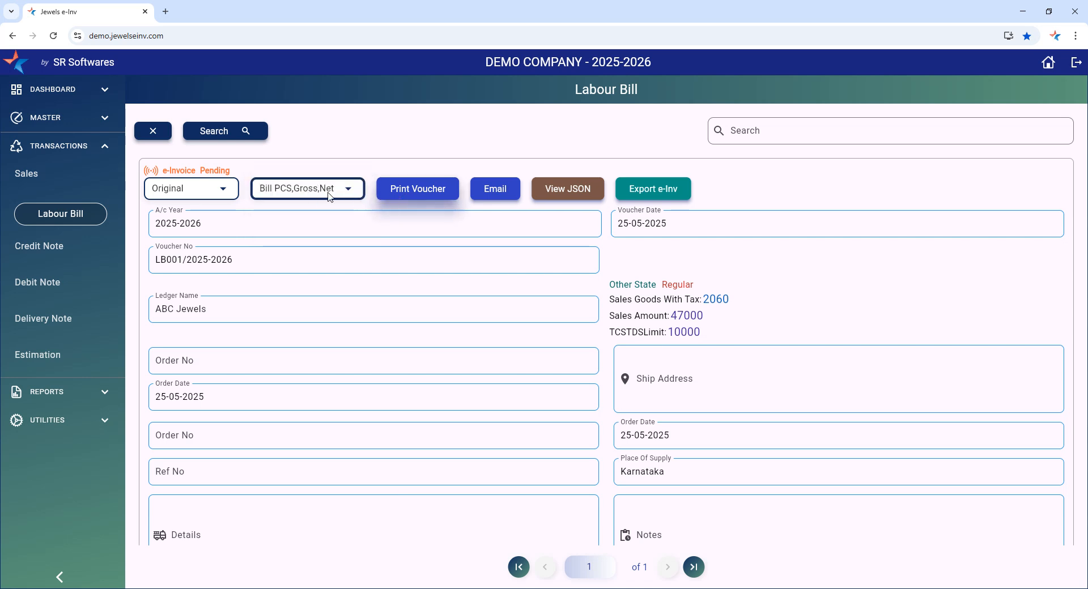
click(427, 188)
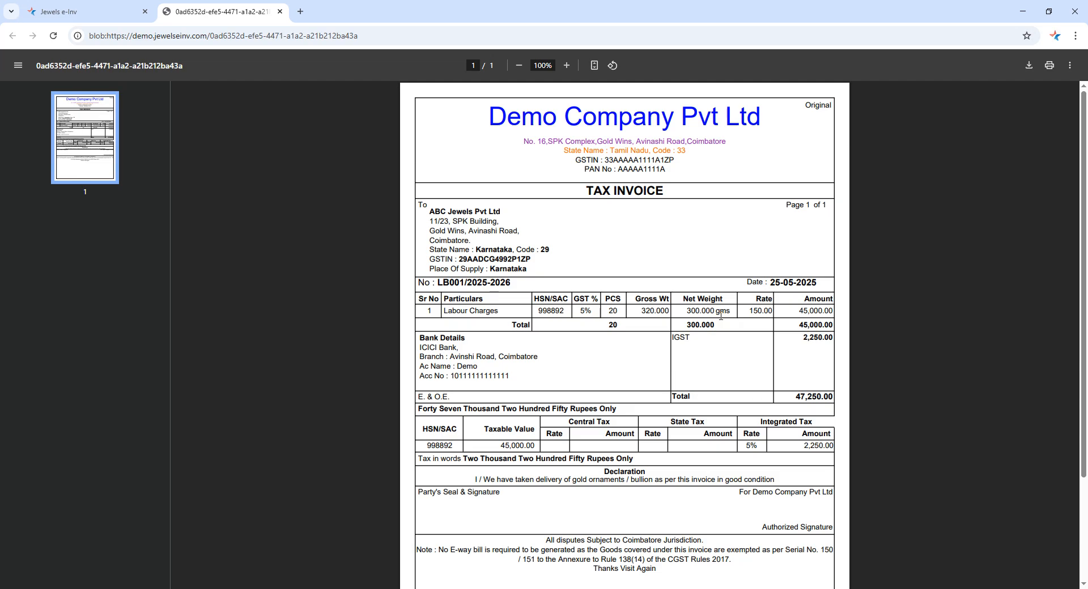
- Close the current printout, examine the bill in the Bill Gross,Stone,Net design including its title and stone column, and close that printout
click(280, 11)
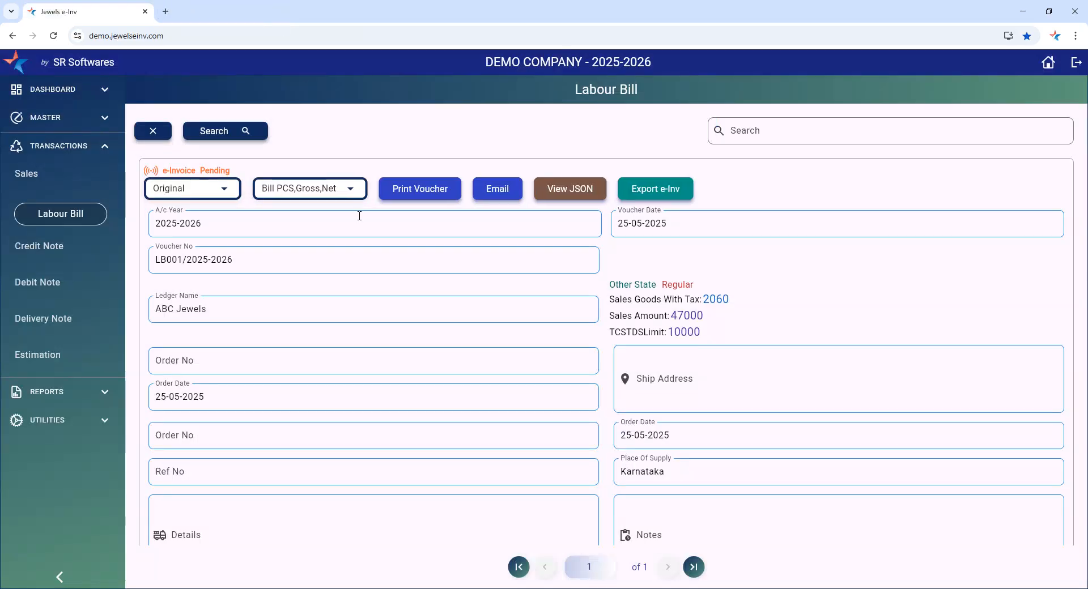
click(309, 196)
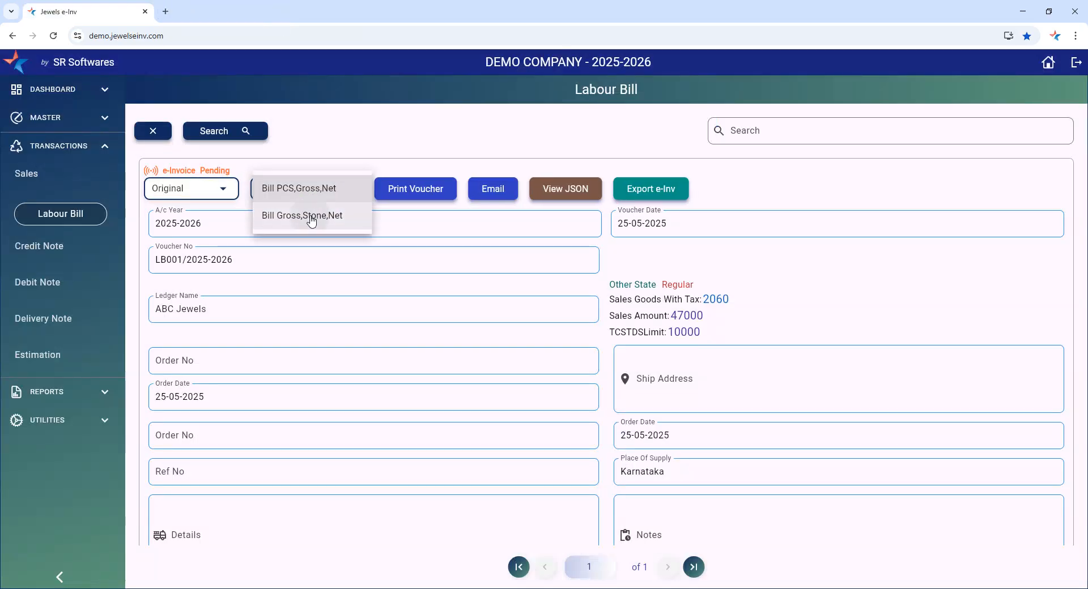
click(311, 218)
click(421, 197)
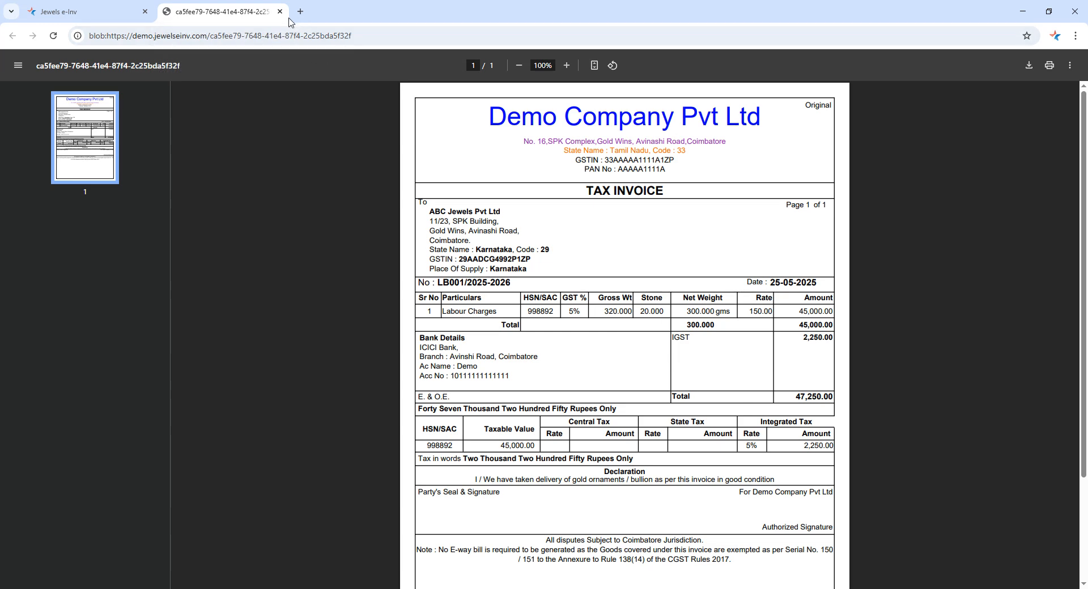
scroll(579, 296, down, 3)
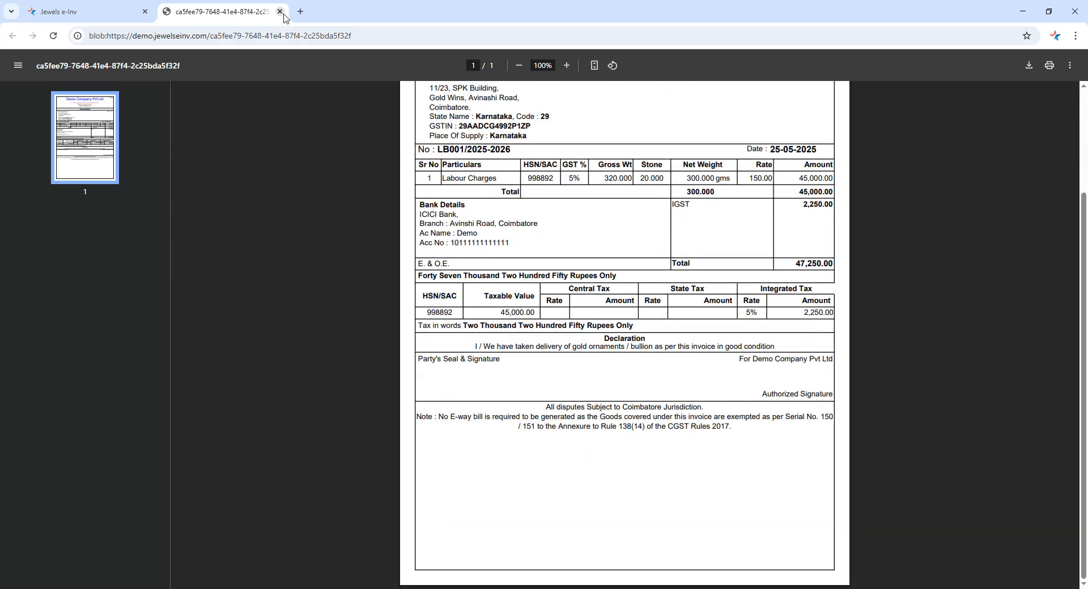
scroll(568, 294, up, 3)
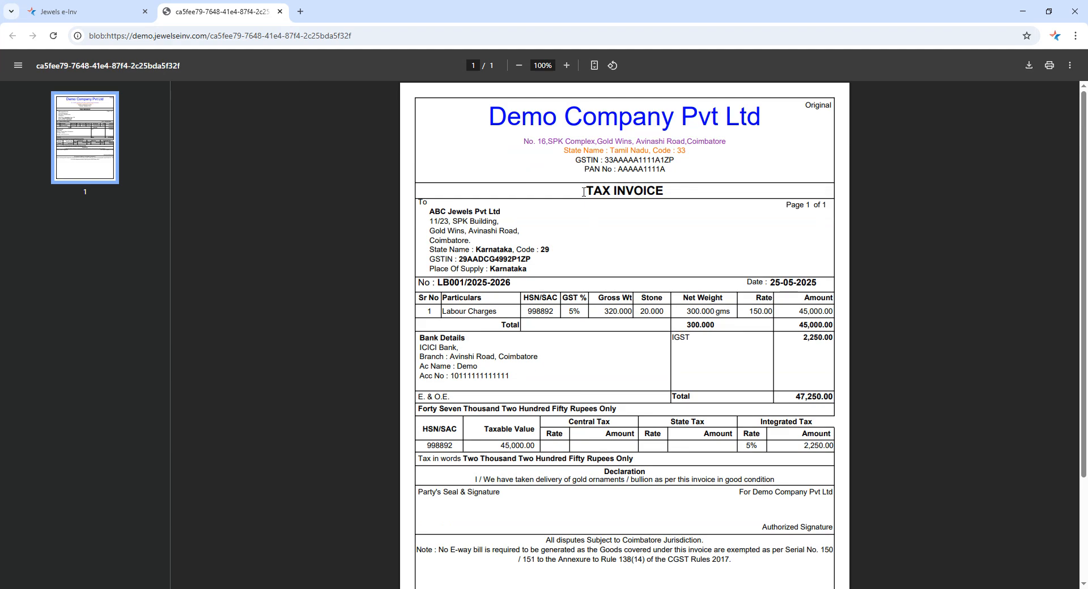
drag(584, 191, 710, 191)
click(280, 11)
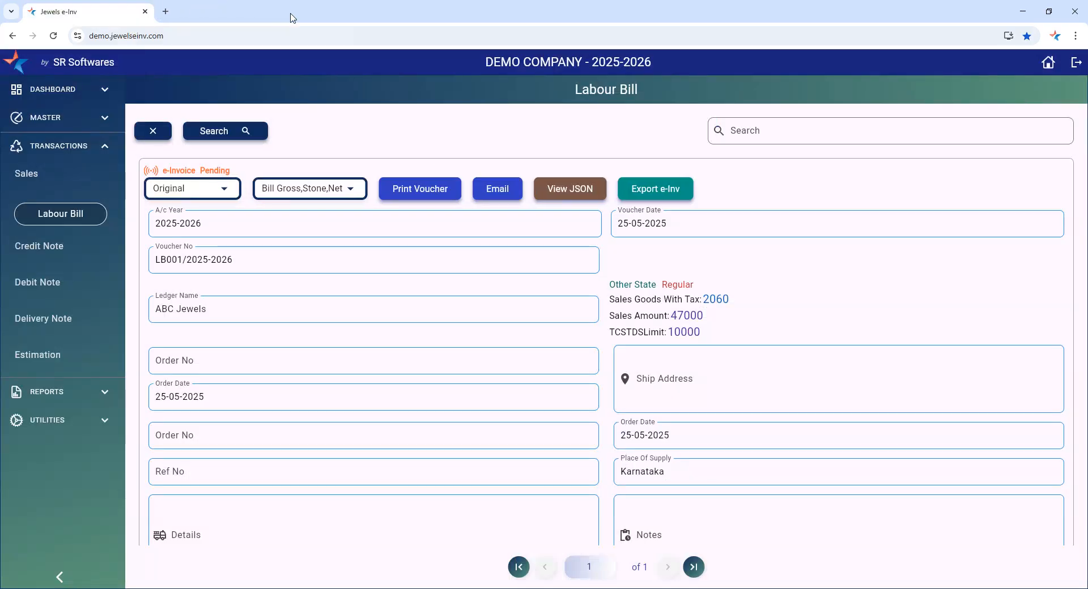
- In the Labour Bill voucher type's settings, change the title of the Bill PCS,Gross,Net bill design to LABOUR BILL
click(70, 148)
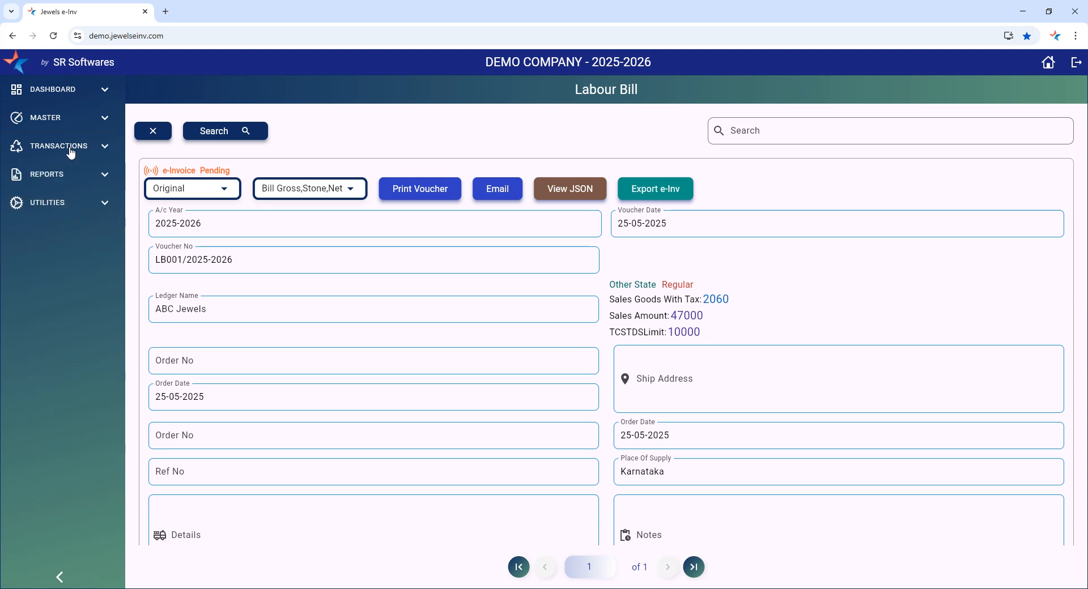
click(58, 118)
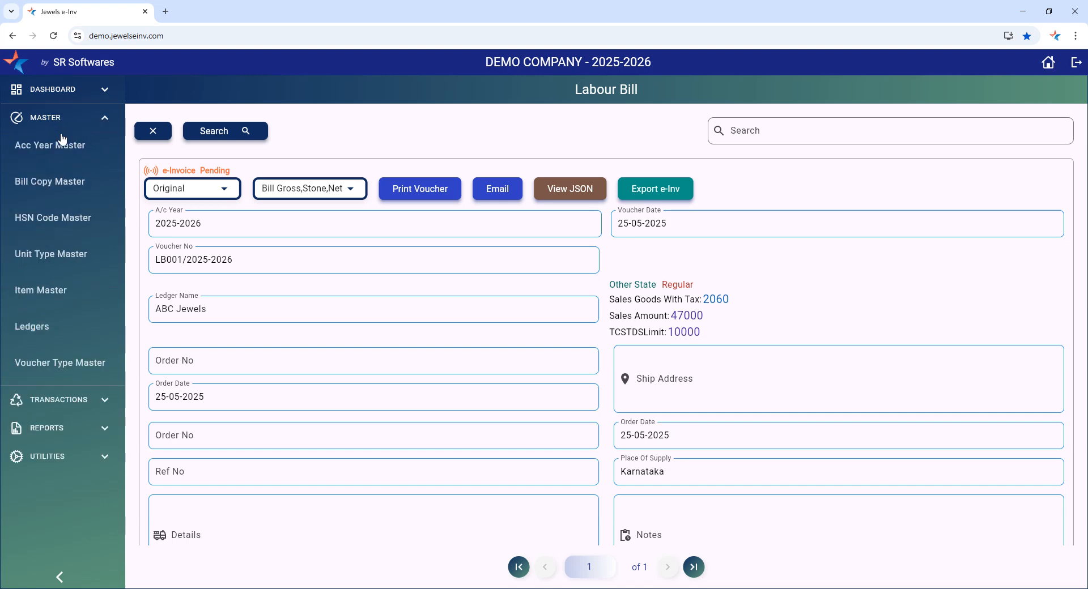
click(67, 368)
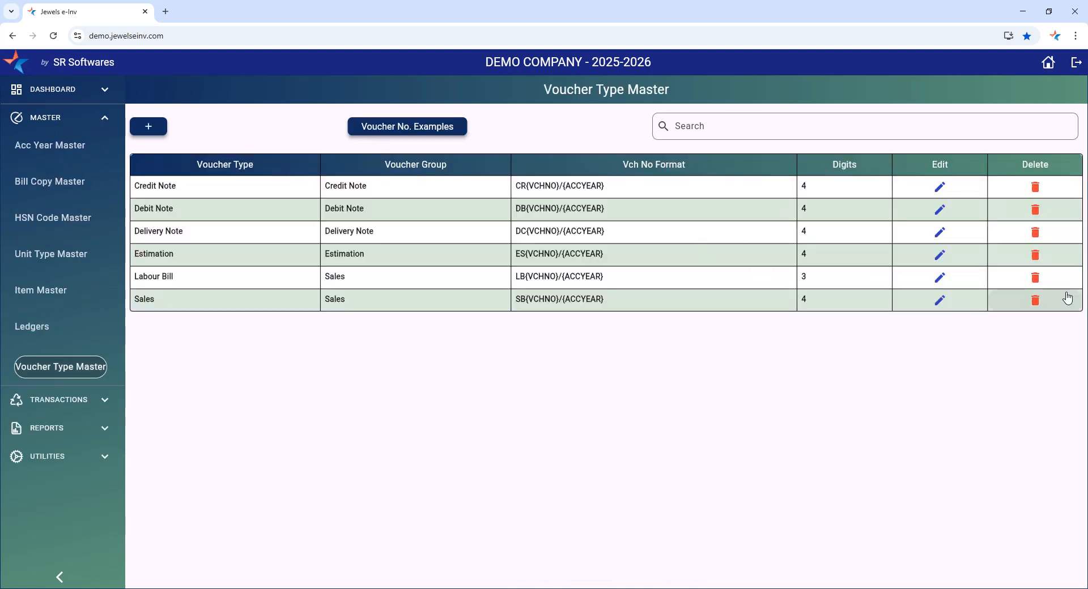
click(940, 281)
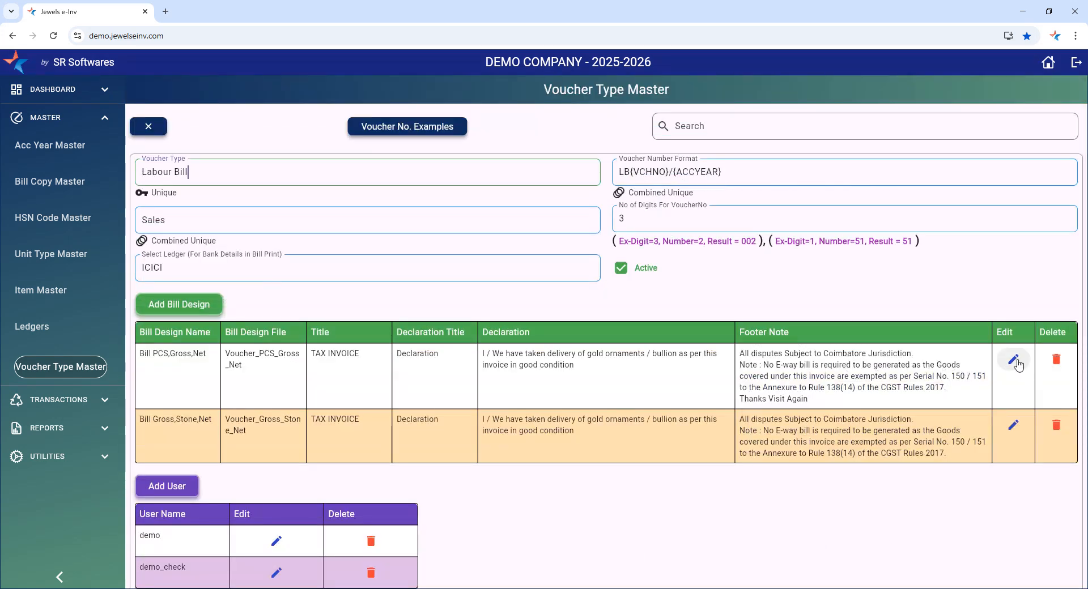
click(1014, 360)
drag(453, 252, 239, 265)
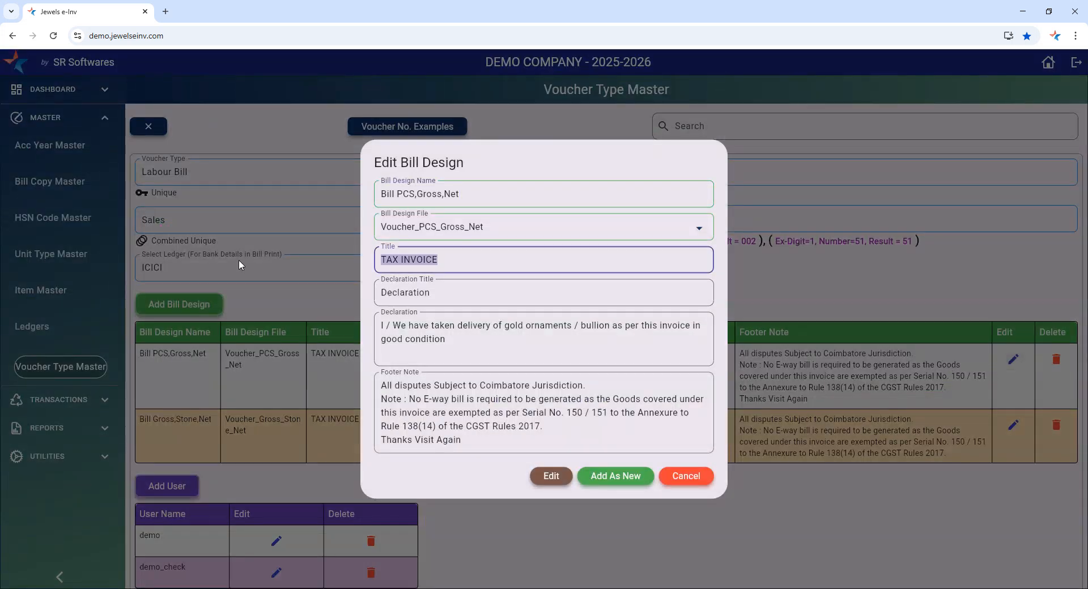
text(LABOUR BILL)
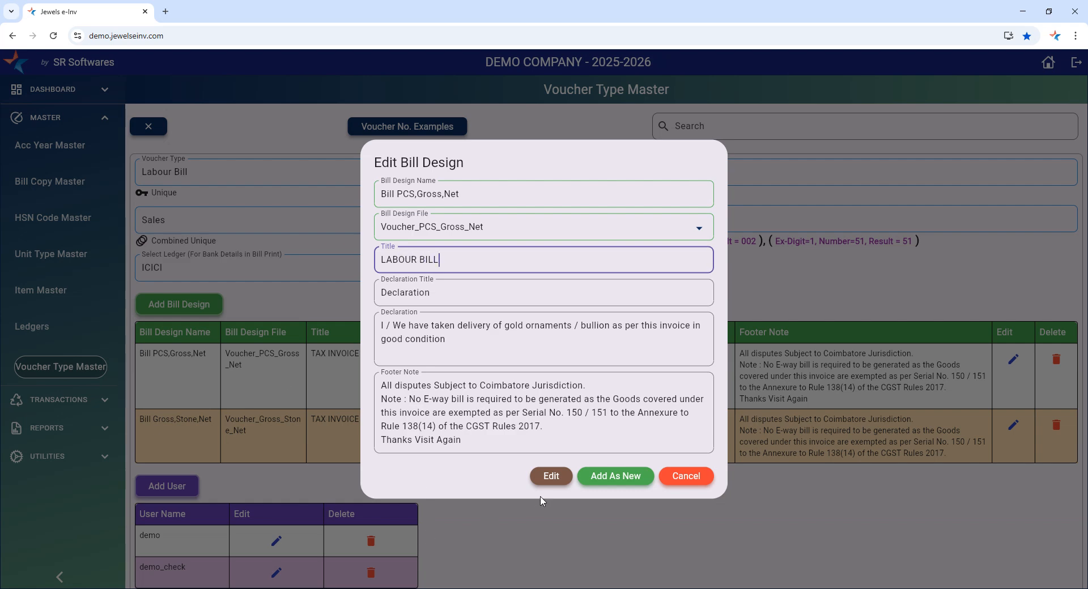
click(551, 476)
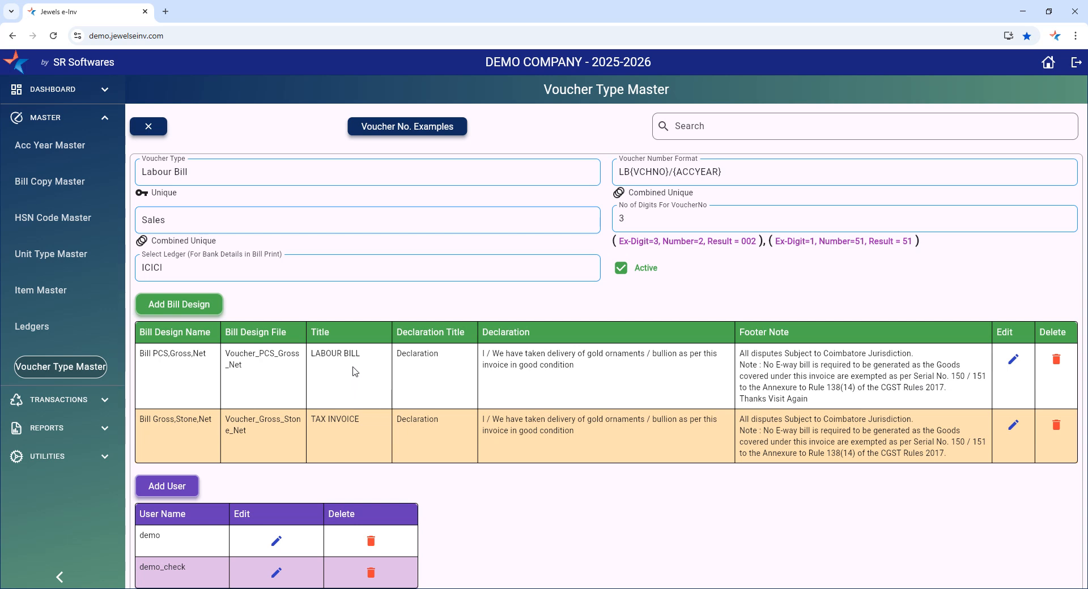
- Reopen the Bill PCS,Gross,Net design as the basis for another design and enter the title TAX INVOICE CUM LABOUR BILL
click(1015, 361)
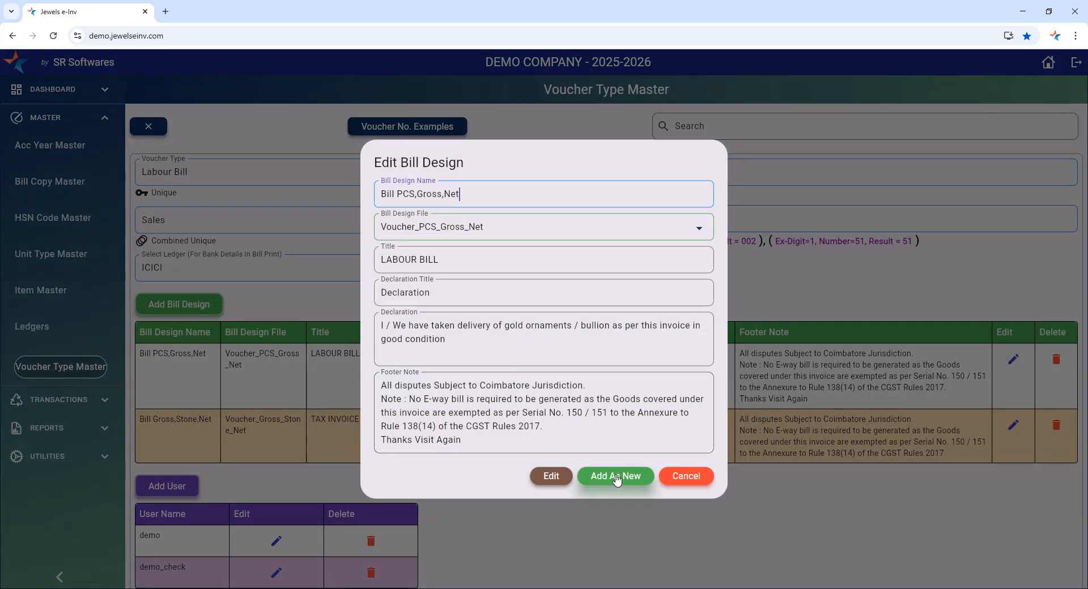
click(463, 252)
key(ctrl+a)
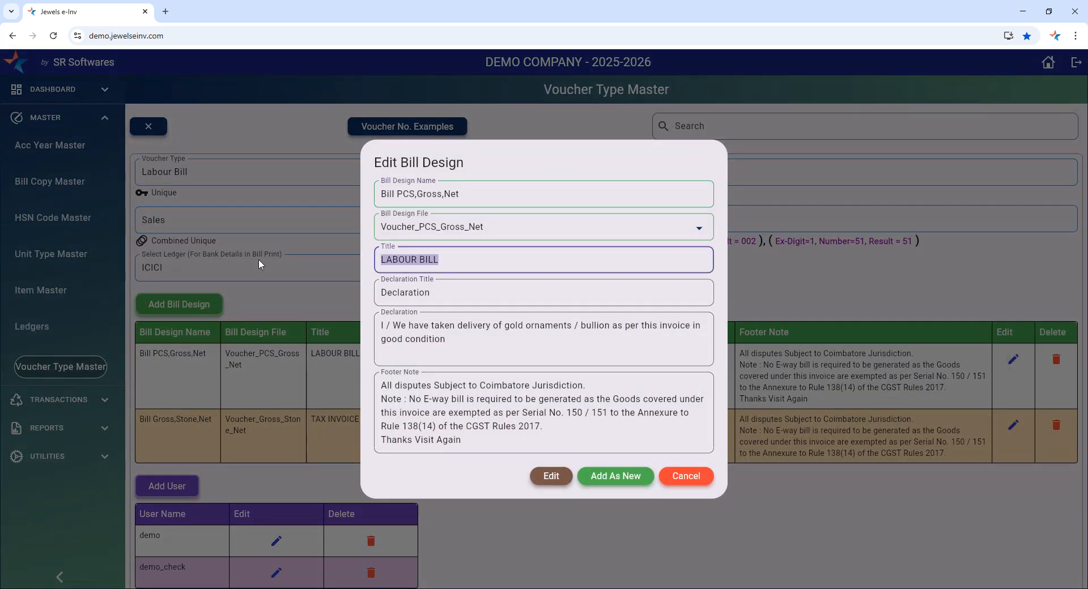
text(Tax)
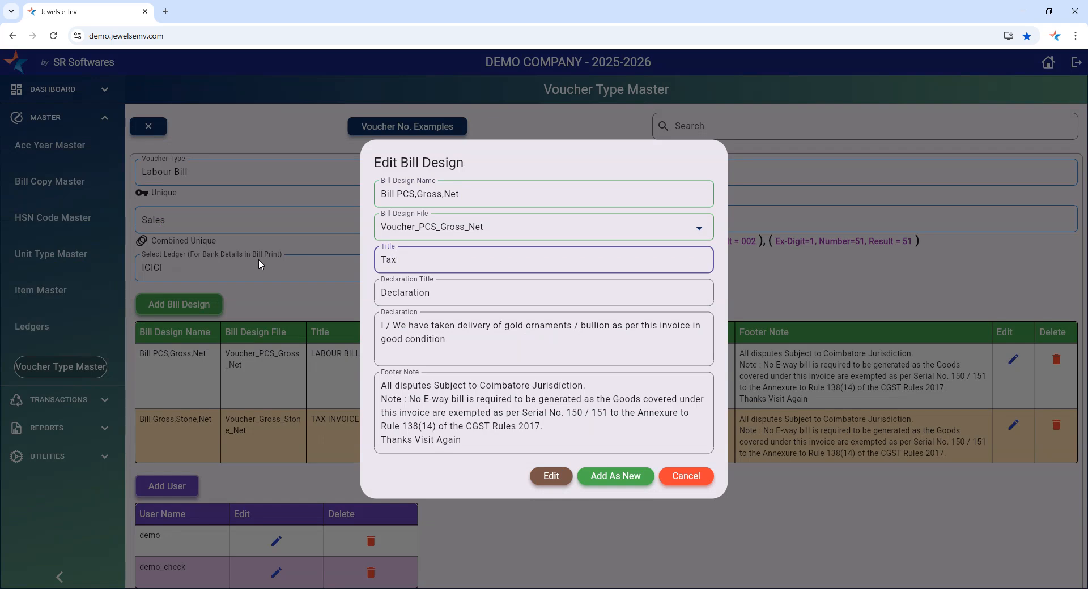
key(ctrl+a)
text(TAX INVOICE CUM LABOU)
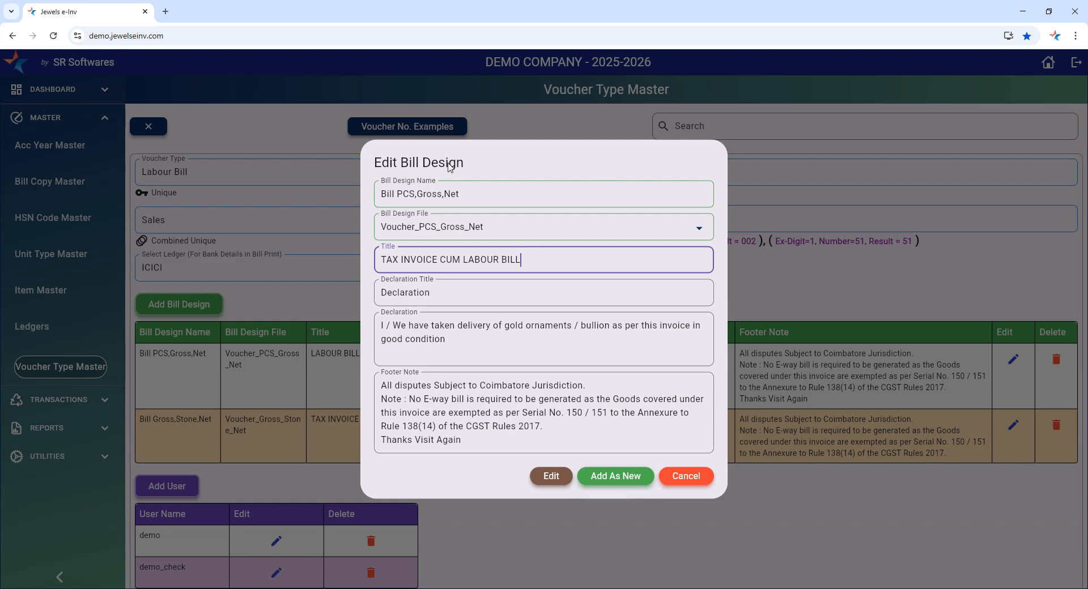
- Add the design as a new one named Bill PCS,Gross,Net Tax Invoice and save the Labour Bill voucher type
drag(486, 198, 231, 200)
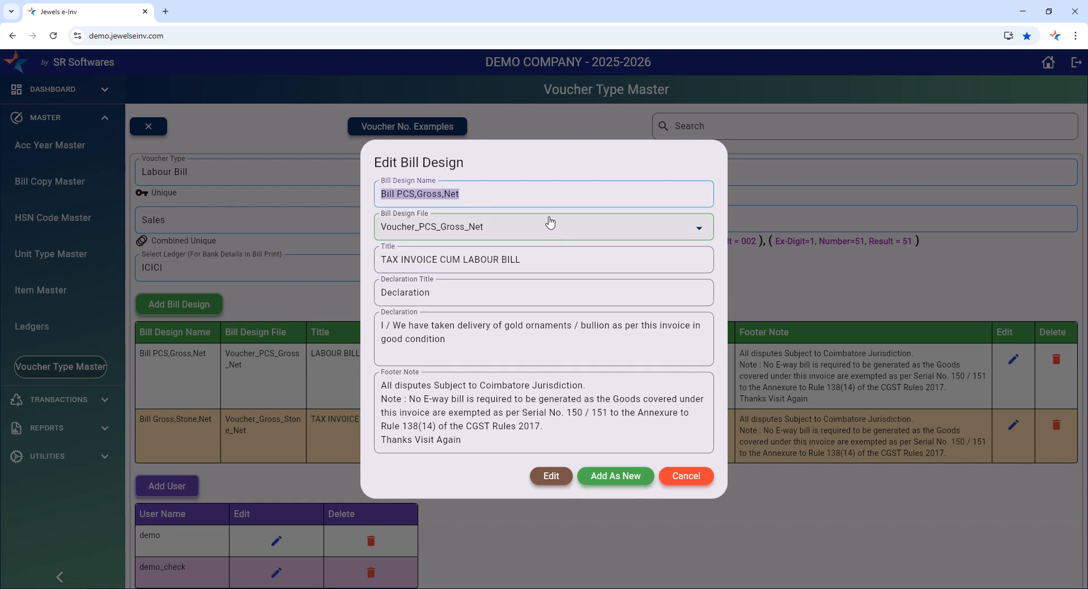
click(495, 195)
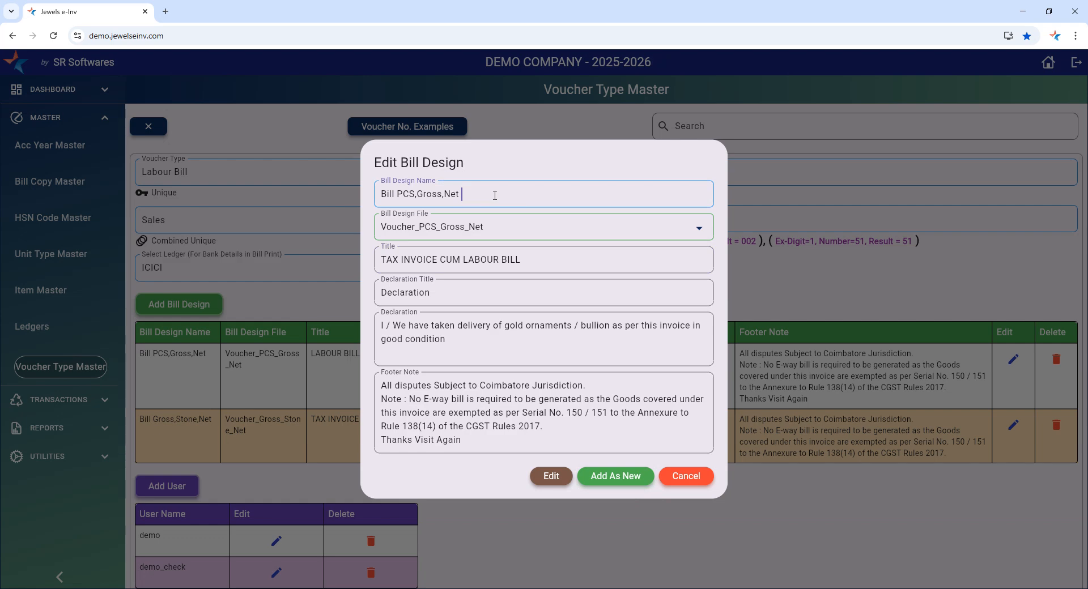
text(Tax Invoice)
click(623, 478)
scroll(623, 481, down, 1)
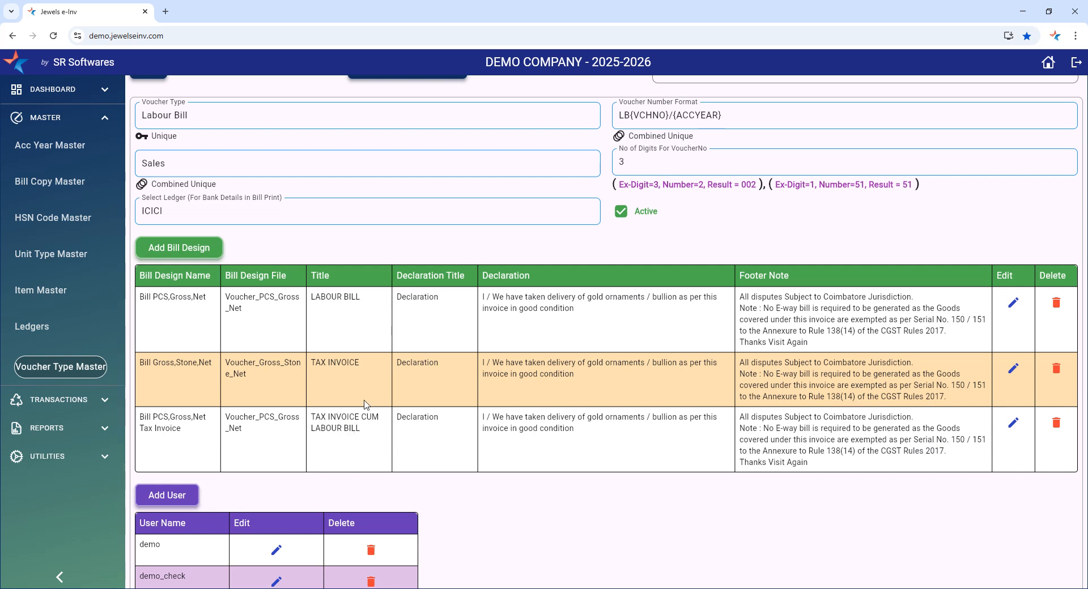
scroll(408, 519, down, 2)
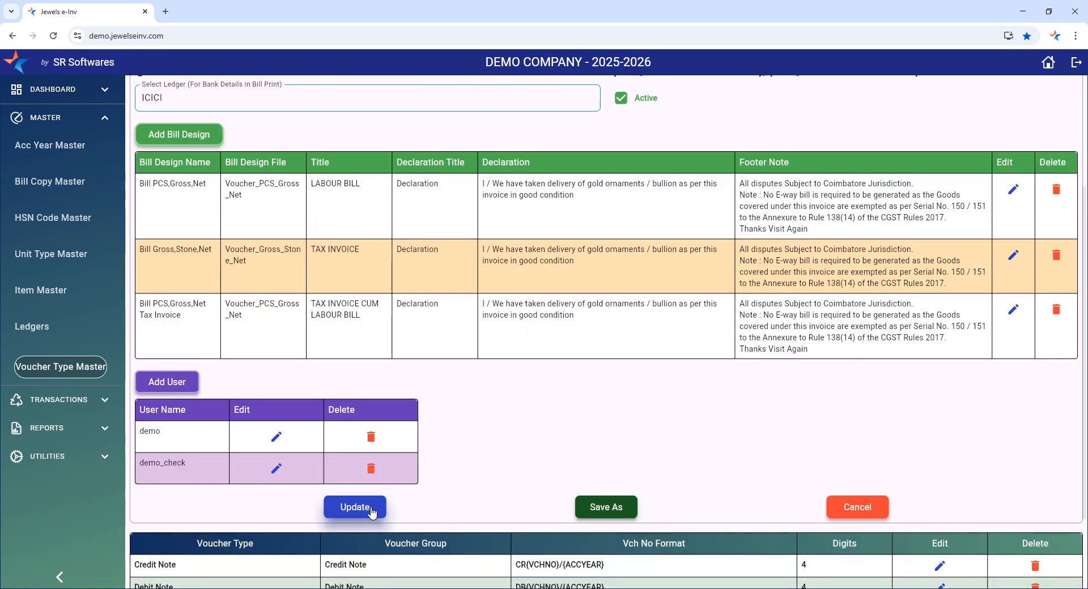
click(355, 507)
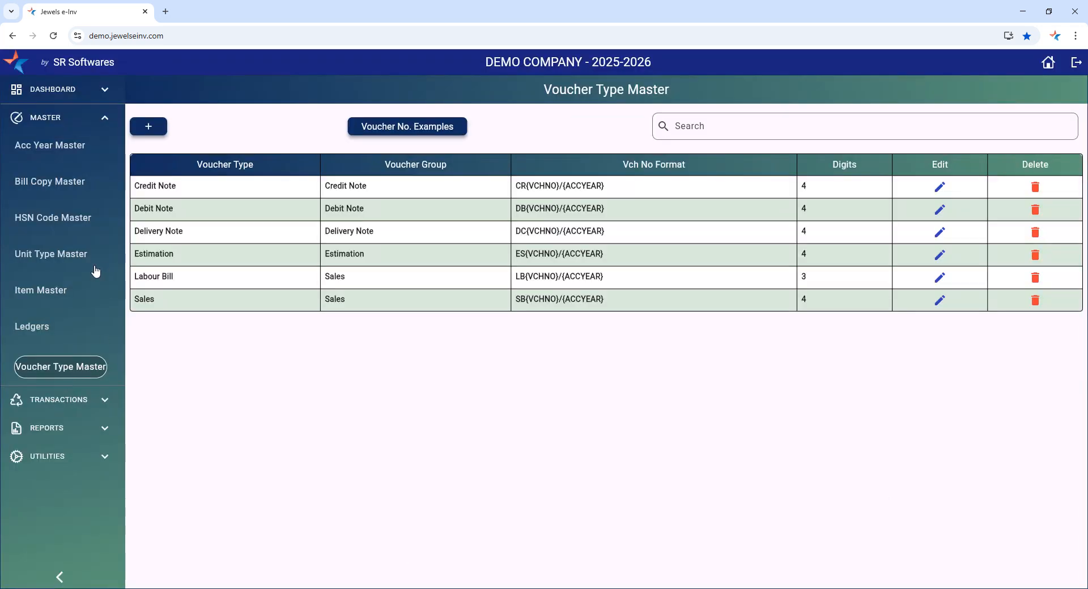
- Reopen the ABC Jewels Labour Bill, view its printout in the Bill PCS,Gross,Net Tax Invoice design and close the printout
click(54, 120)
click(53, 147)
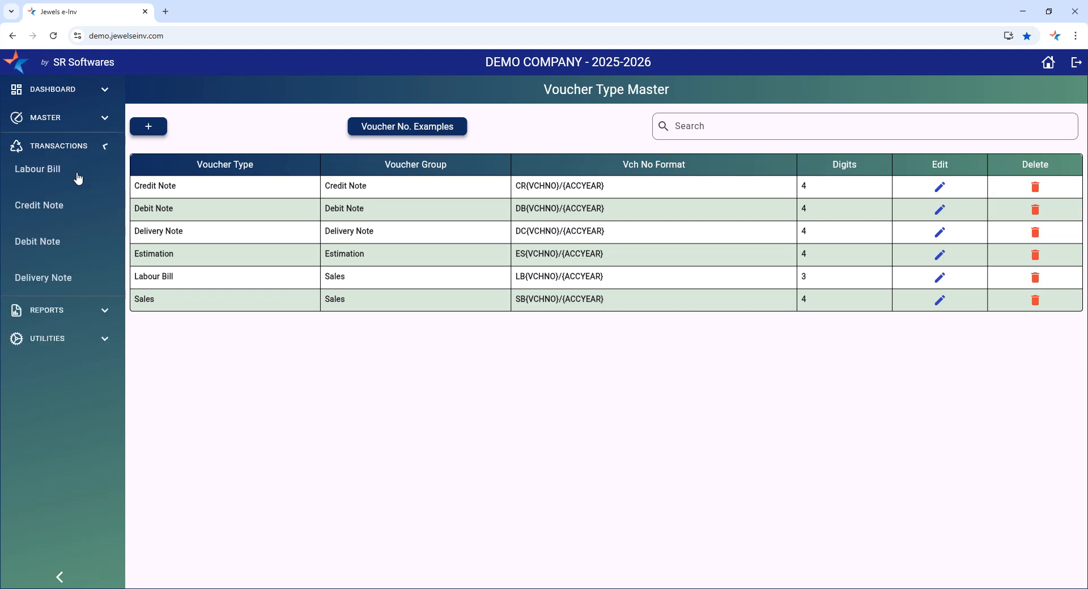
click(48, 213)
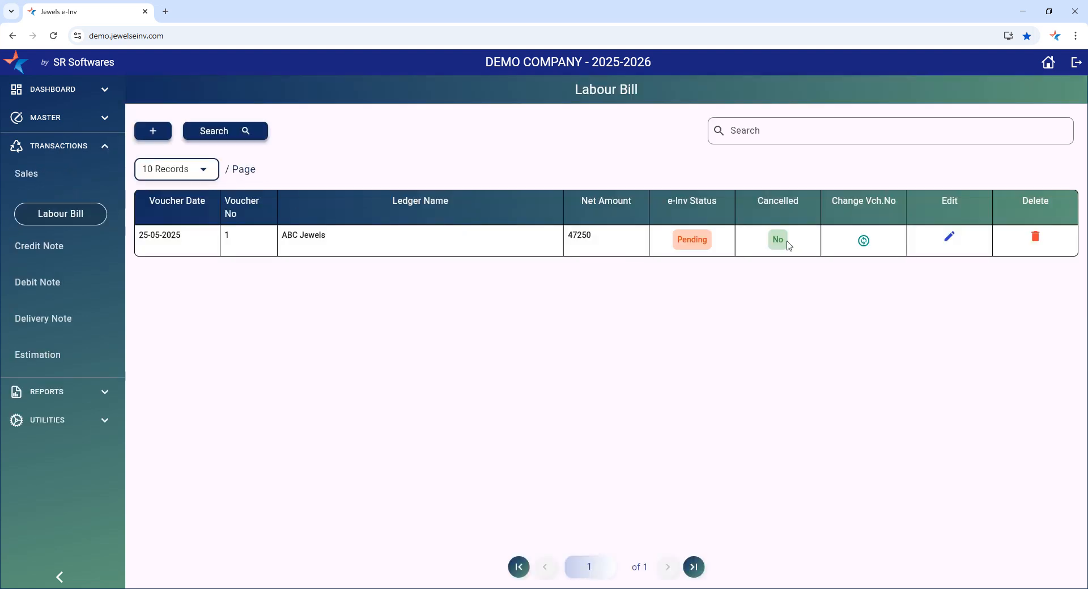
click(949, 237)
click(308, 194)
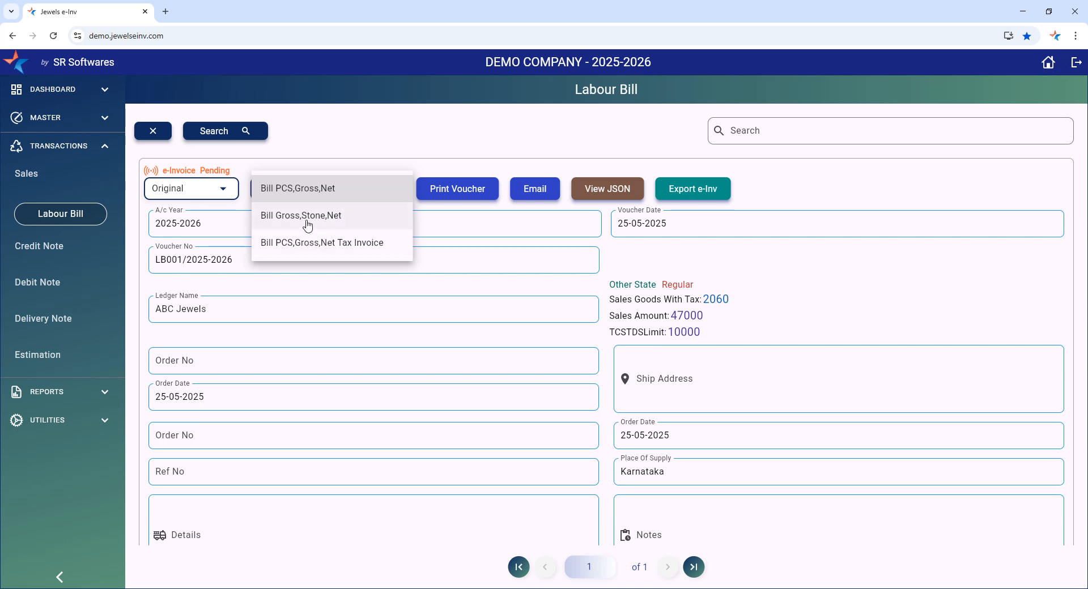
click(335, 249)
click(457, 191)
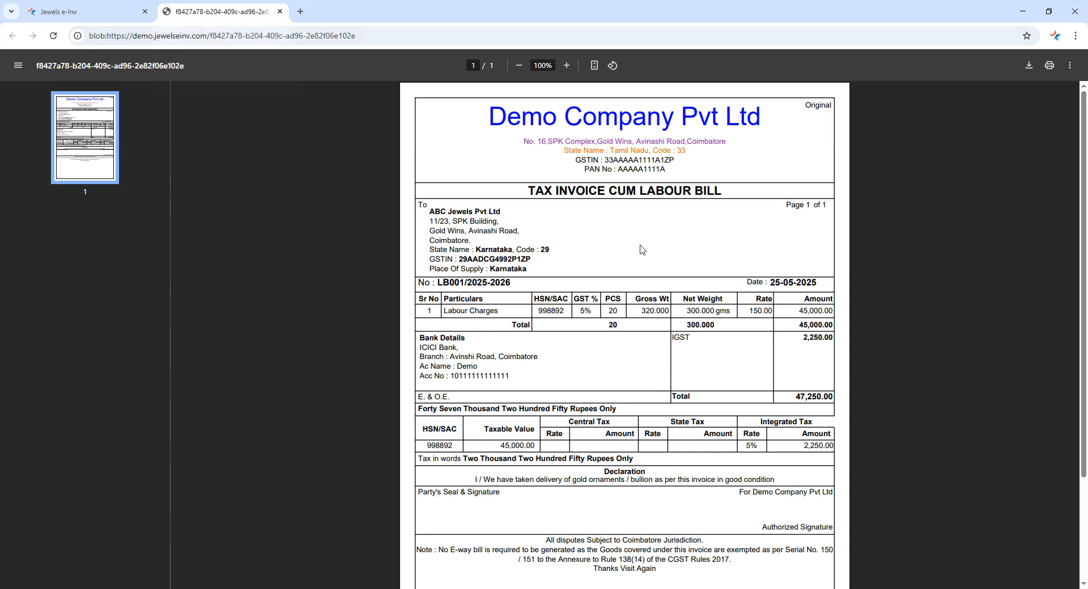
click(280, 12)
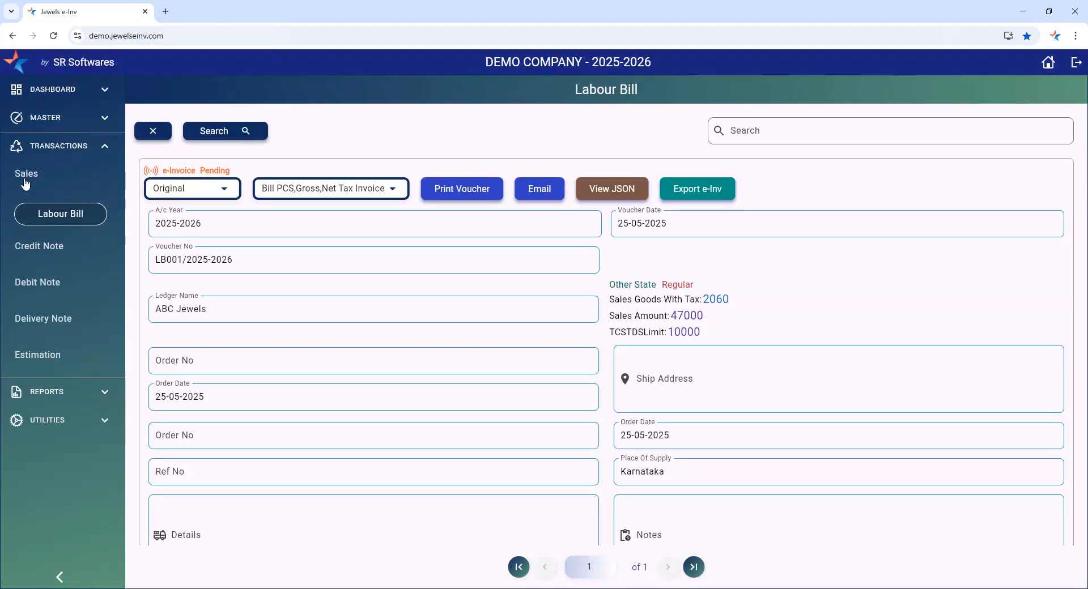
- Return to the Voucher Type Master list
click(60, 146)
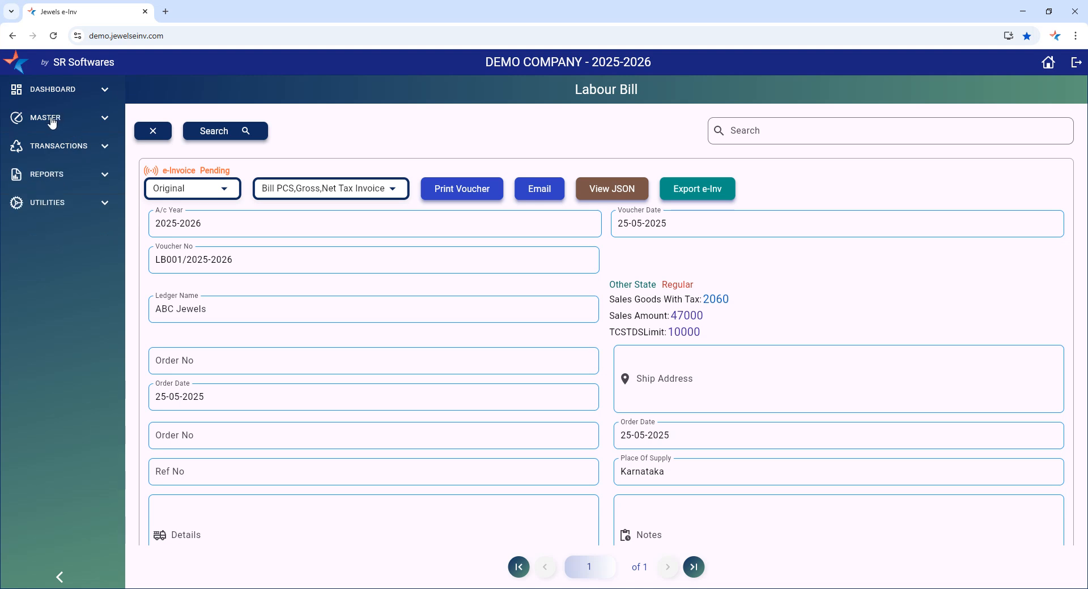
click(57, 118)
click(57, 364)
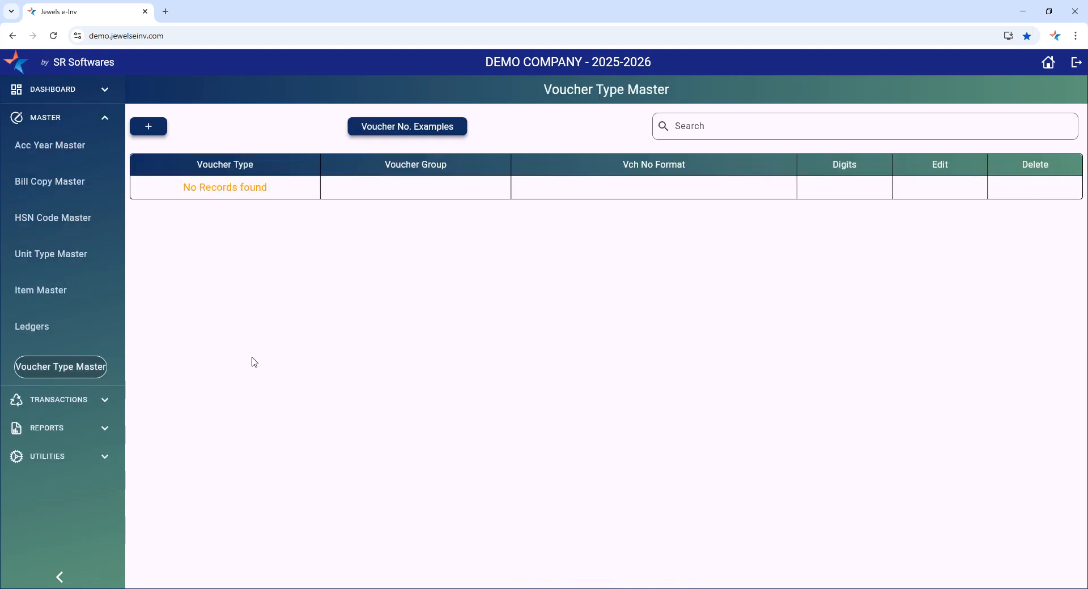